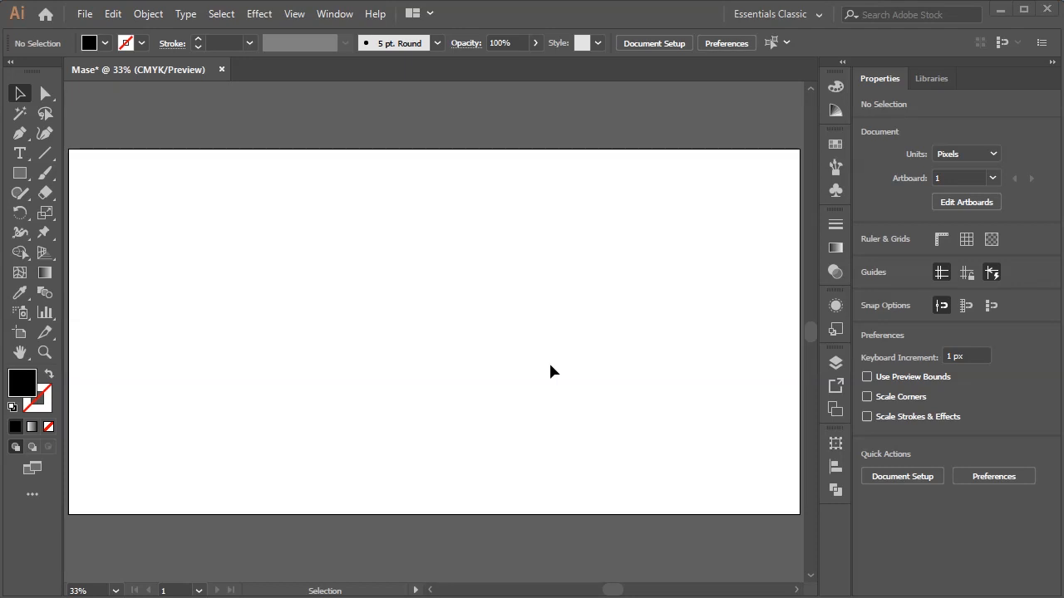
Add the letter M as point text left of the artboard's centre
click(20, 152)
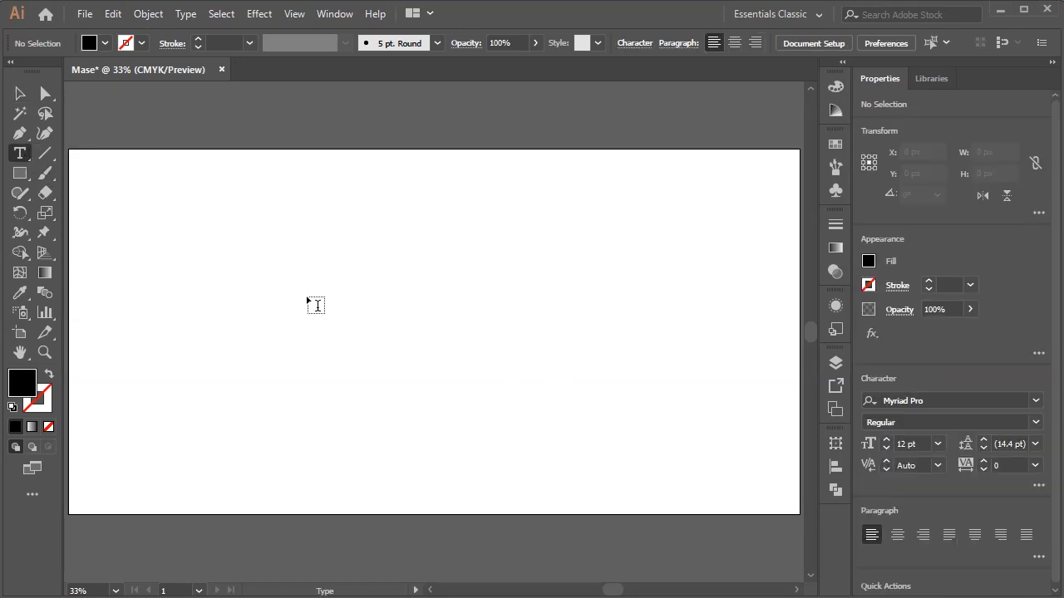
click(364, 320)
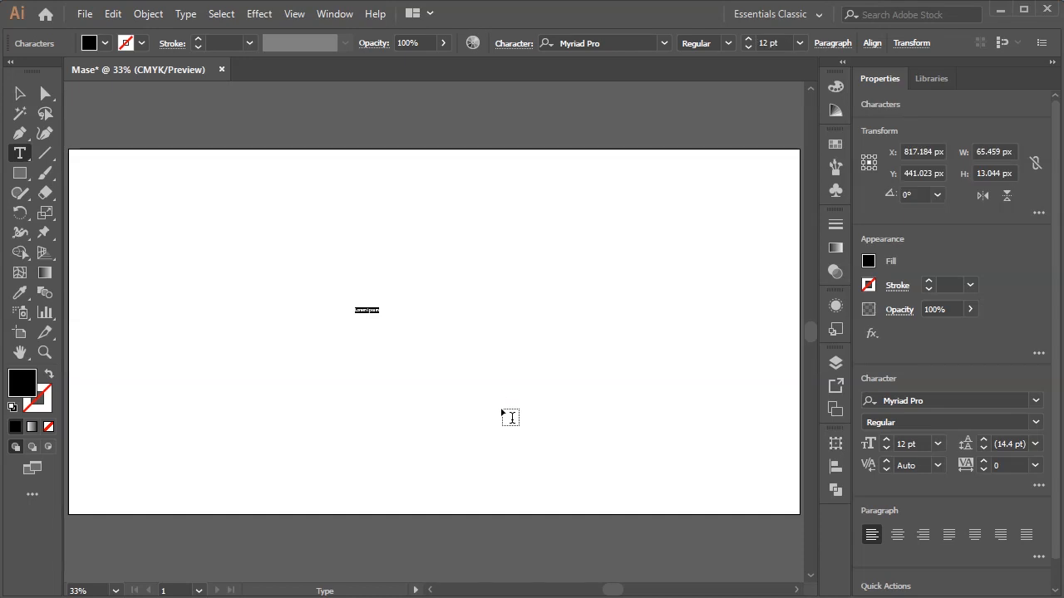
text(M)
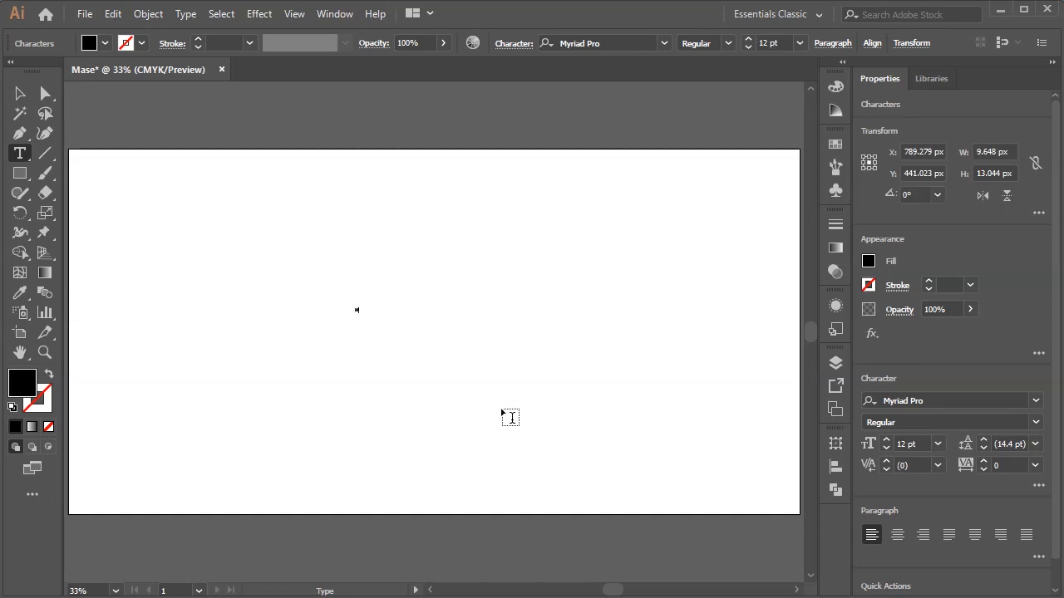
click(18, 96)
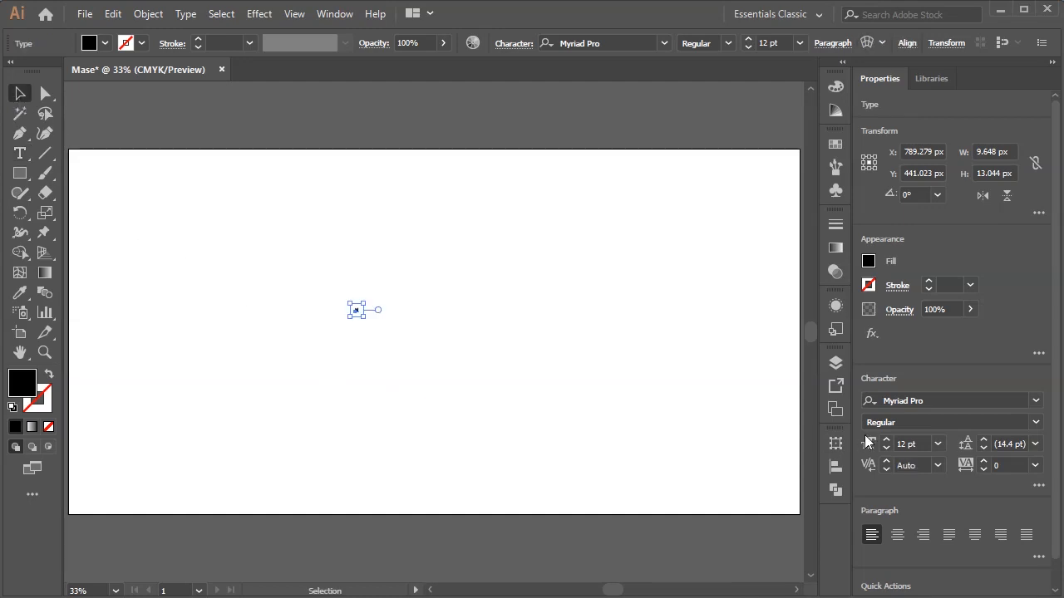
Set the letter M to a font size of 1001 pt in the Death Star font
click(908, 443)
text(100)
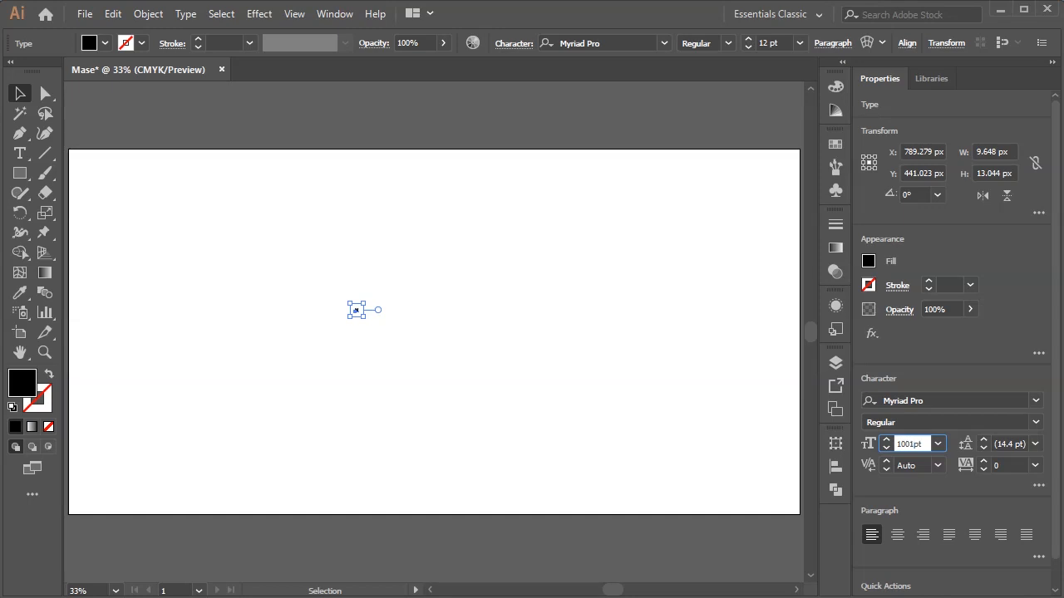
text(1)
key(Return)
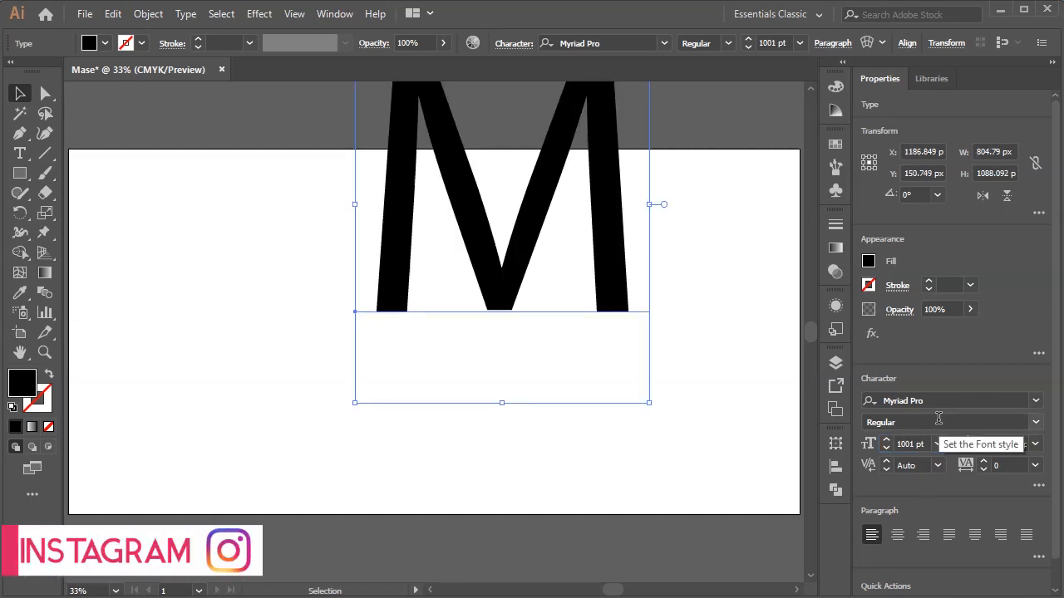
click(937, 401)
text(deat)
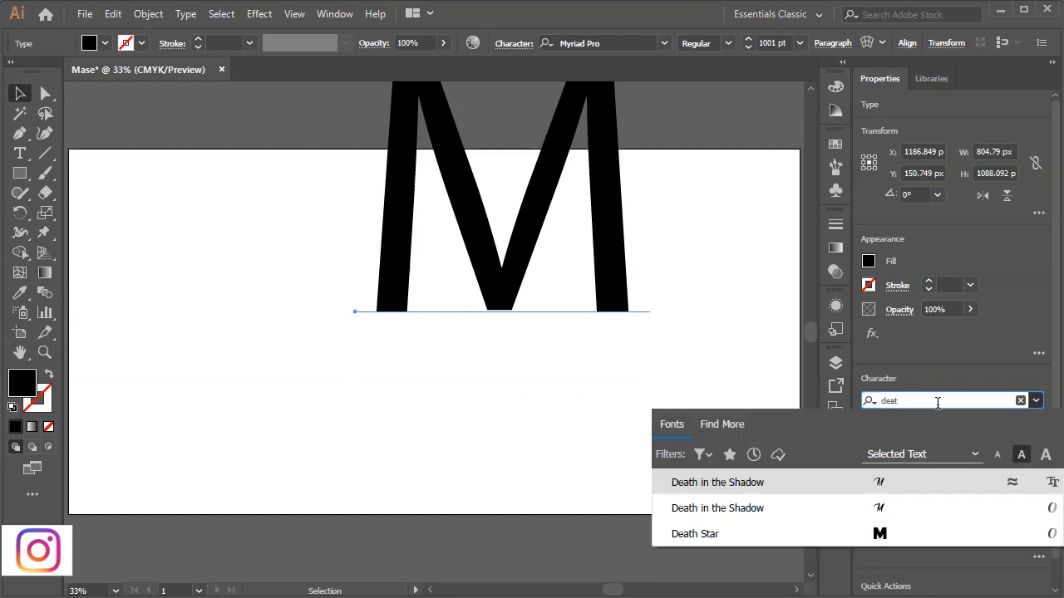
click(796, 540)
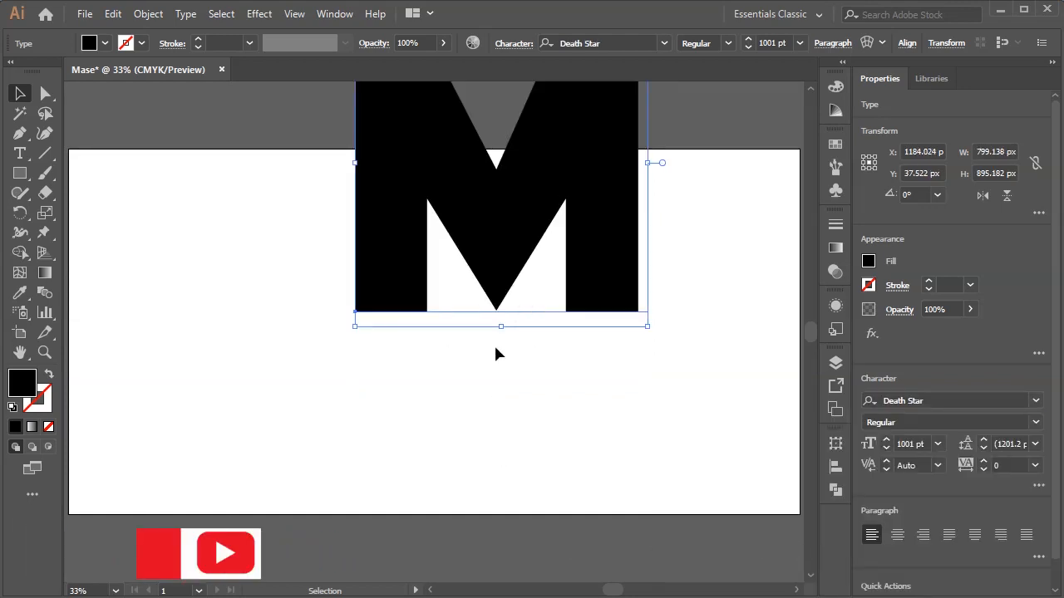
Move the letter M fully onto the artboard near its upper edge and set its opacity to 50%
drag(509, 192, 408, 332)
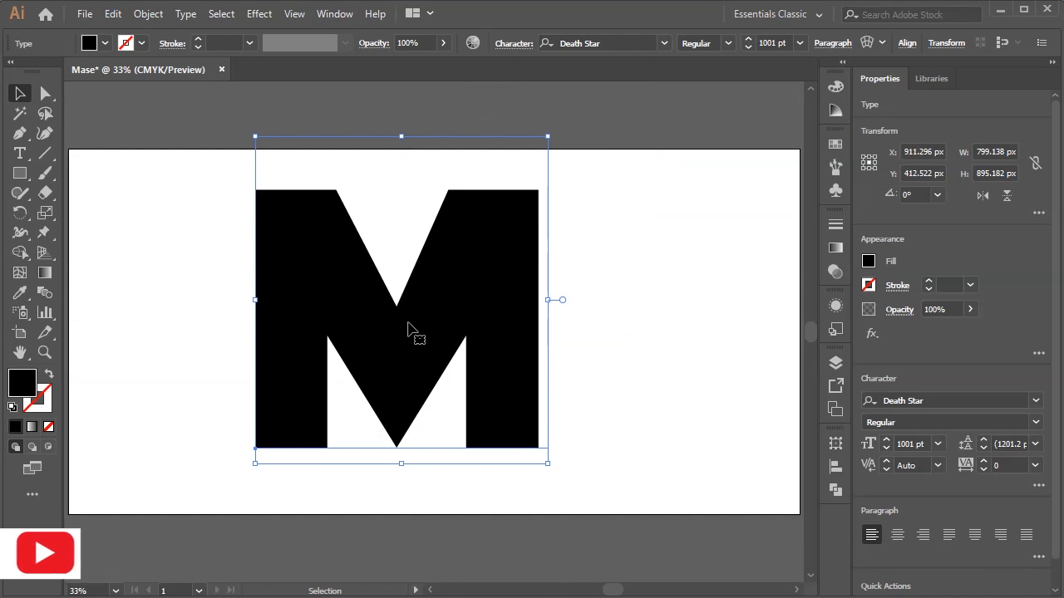
click(897, 315)
text(50)
key(Return)
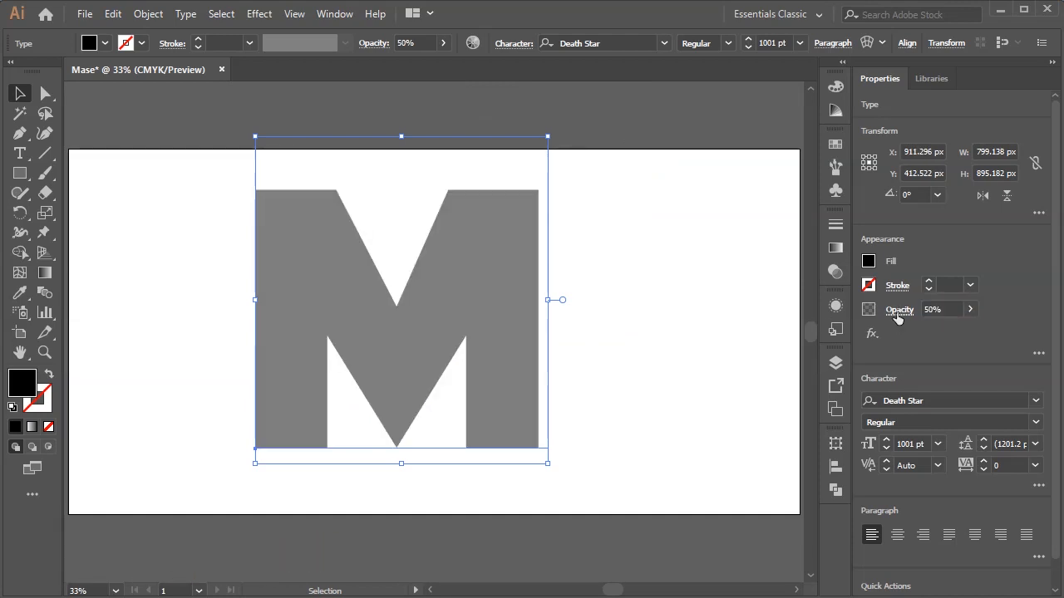
drag(442, 314, 432, 283)
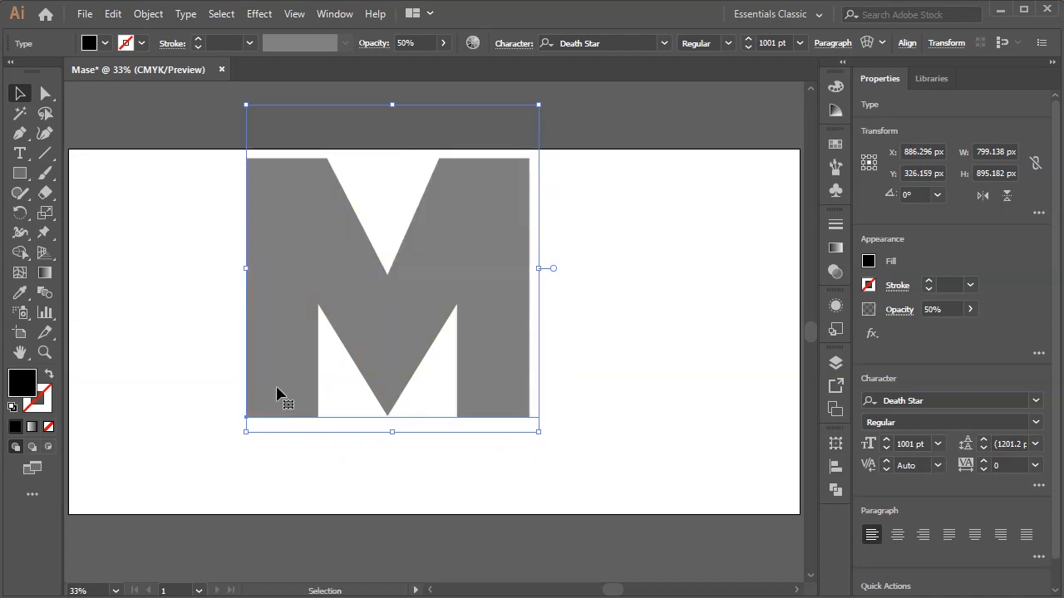
click(18, 174)
right_click(16, 177)
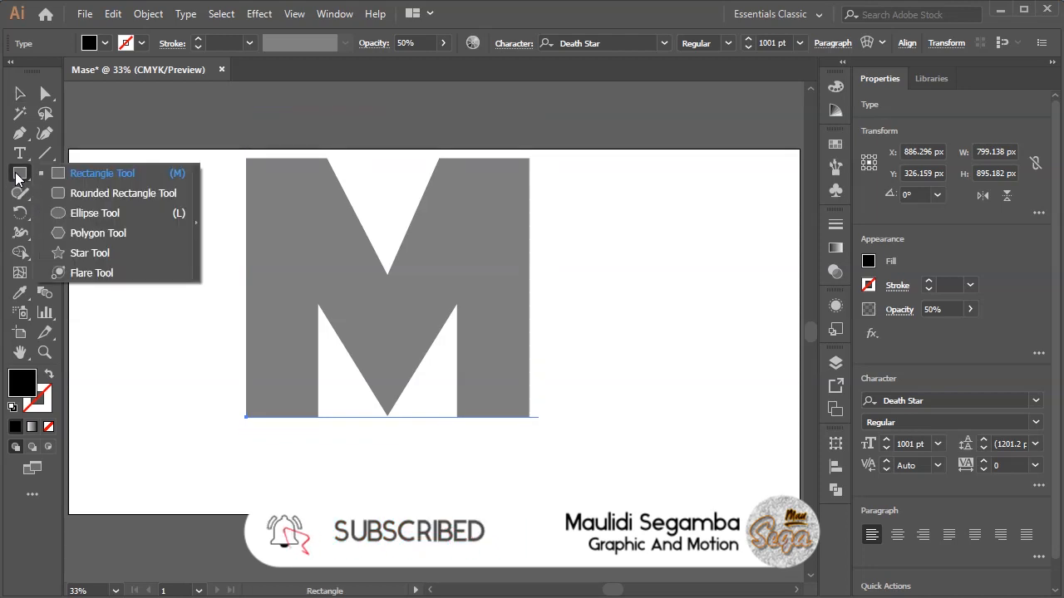
click(91, 192)
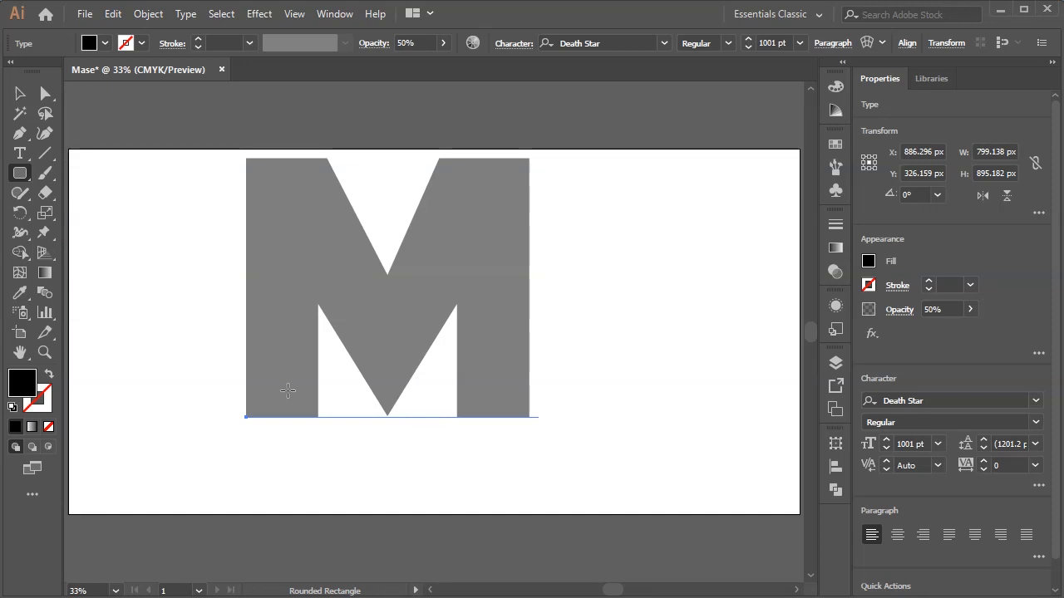
drag(635, 241, 670, 393)
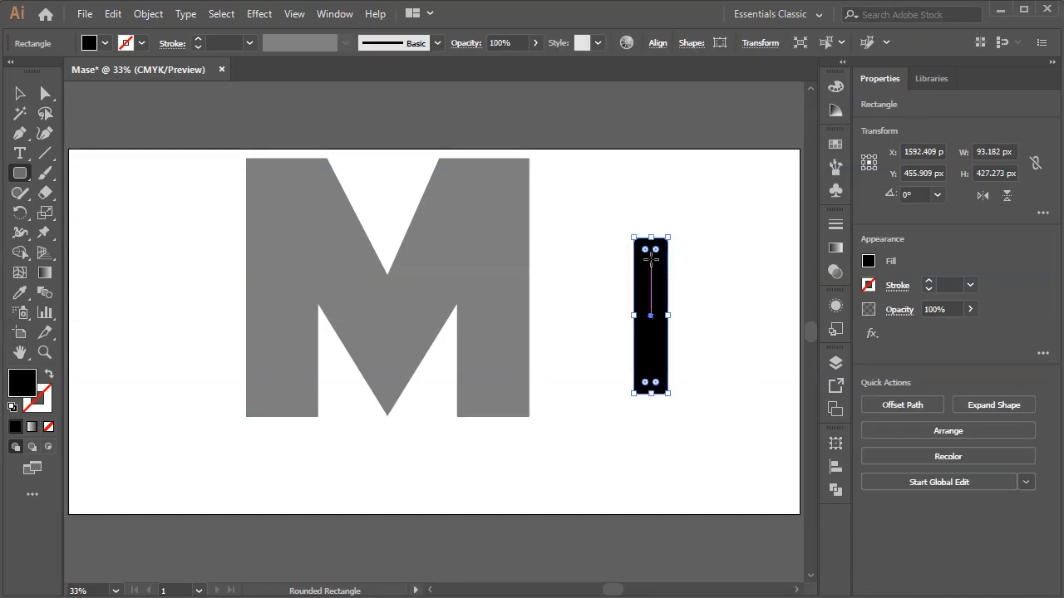
drag(647, 257, 662, 316)
key(ctrl+shift+a)
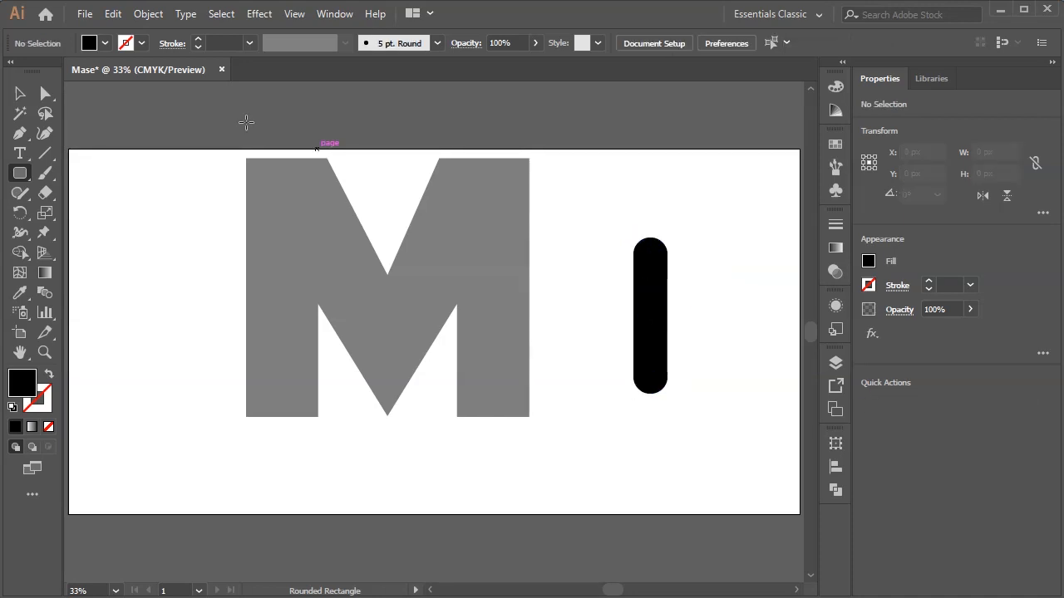
click(21, 91)
drag(640, 320, 260, 419)
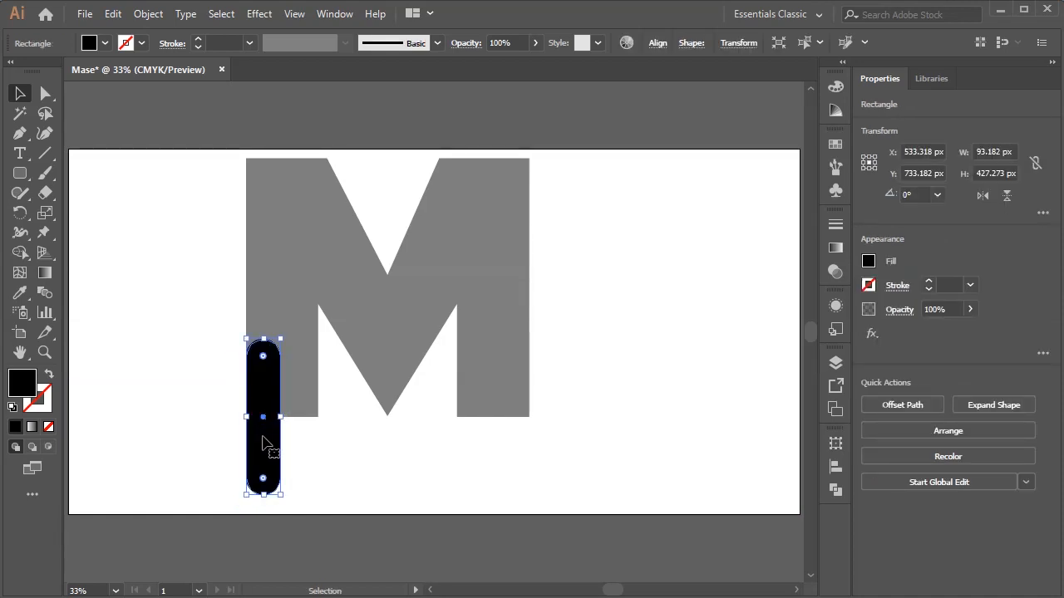
key(Delete)
Create a 67 by 530.846 px rounded rectangle to the right of the M and round its corners to the maximum
click(19, 173)
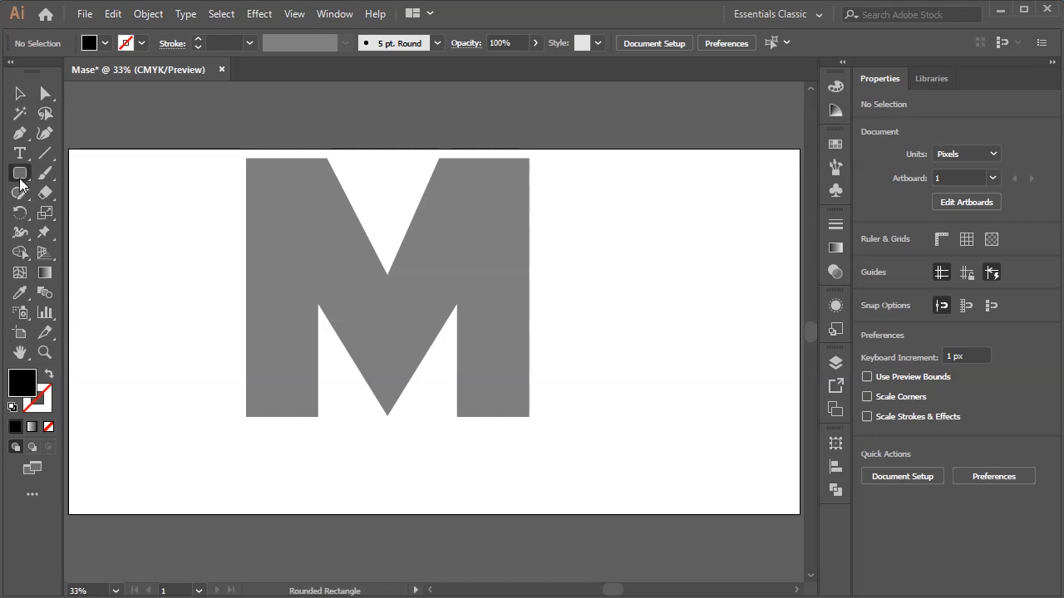
click(663, 304)
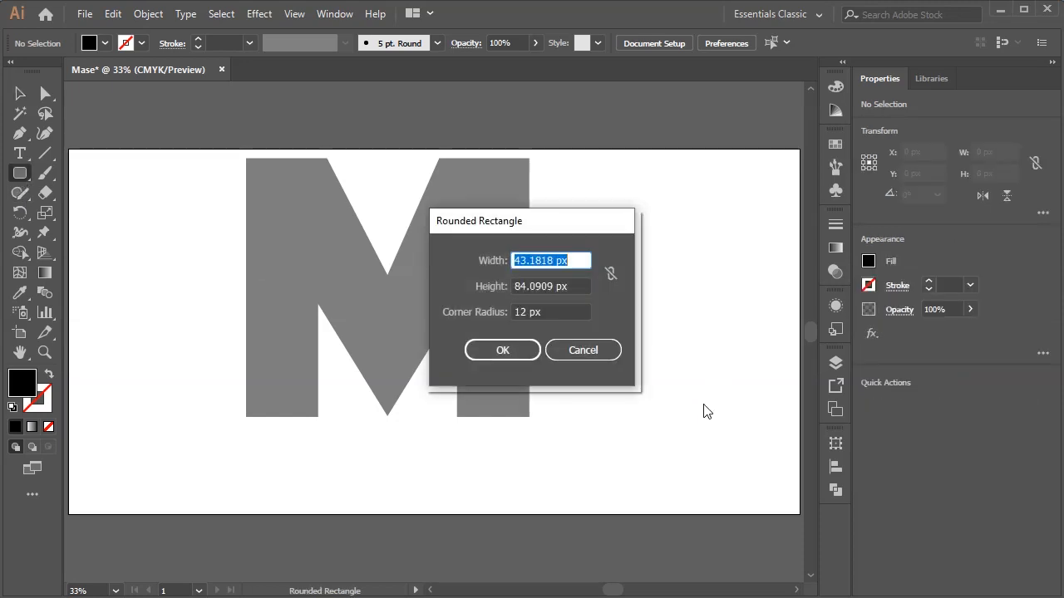
text(7)
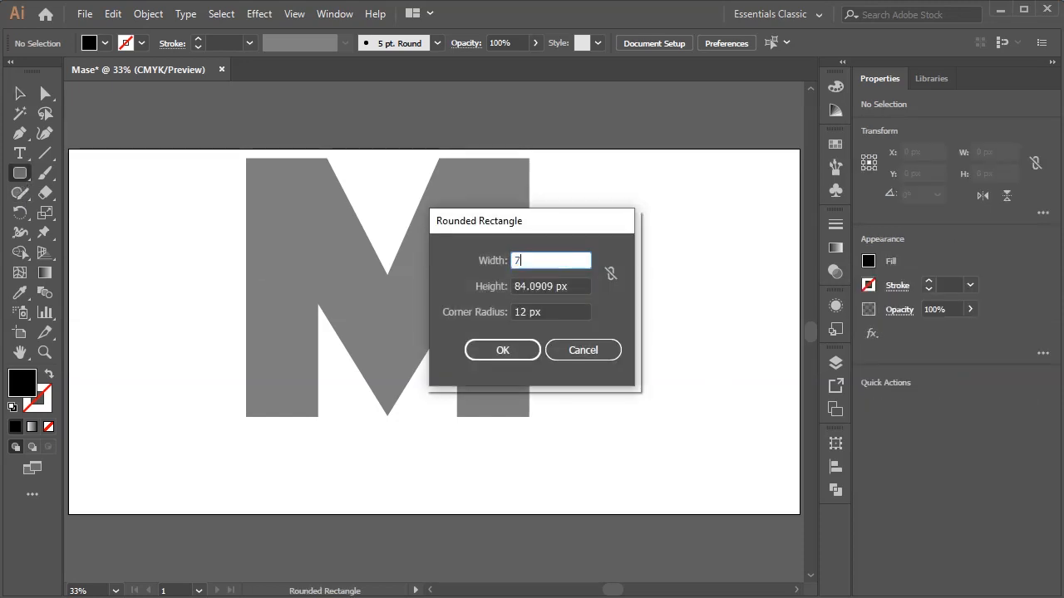
key(BackSpace)
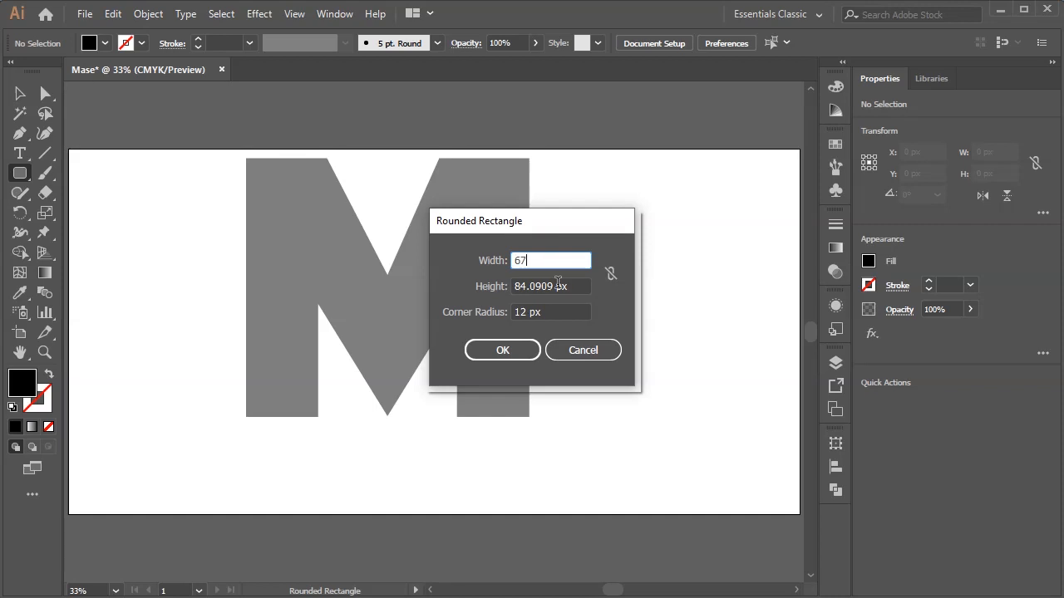
key(Tab)
text(530)
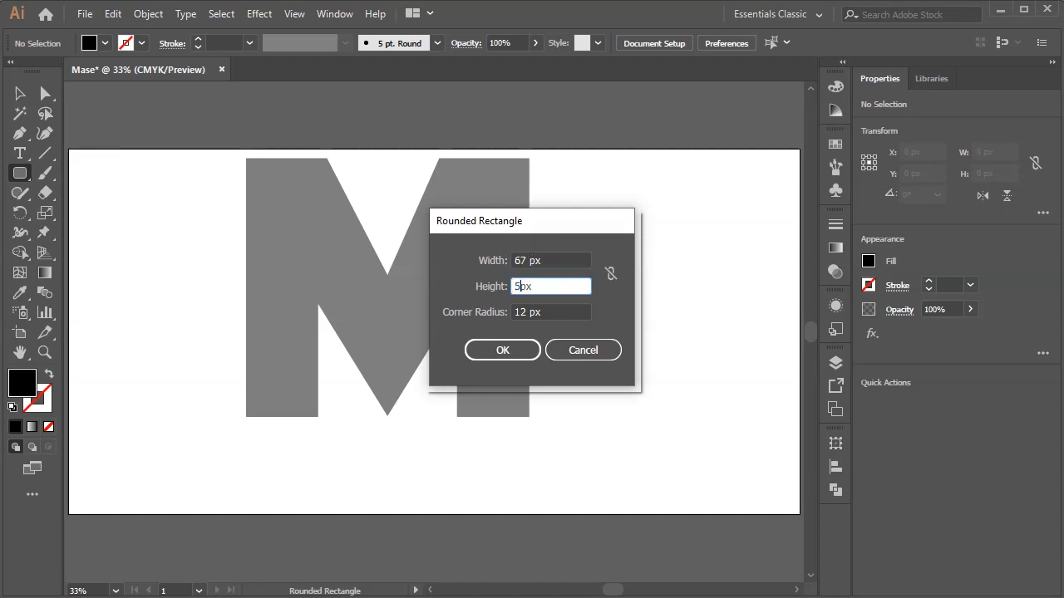
text(.846)
click(514, 356)
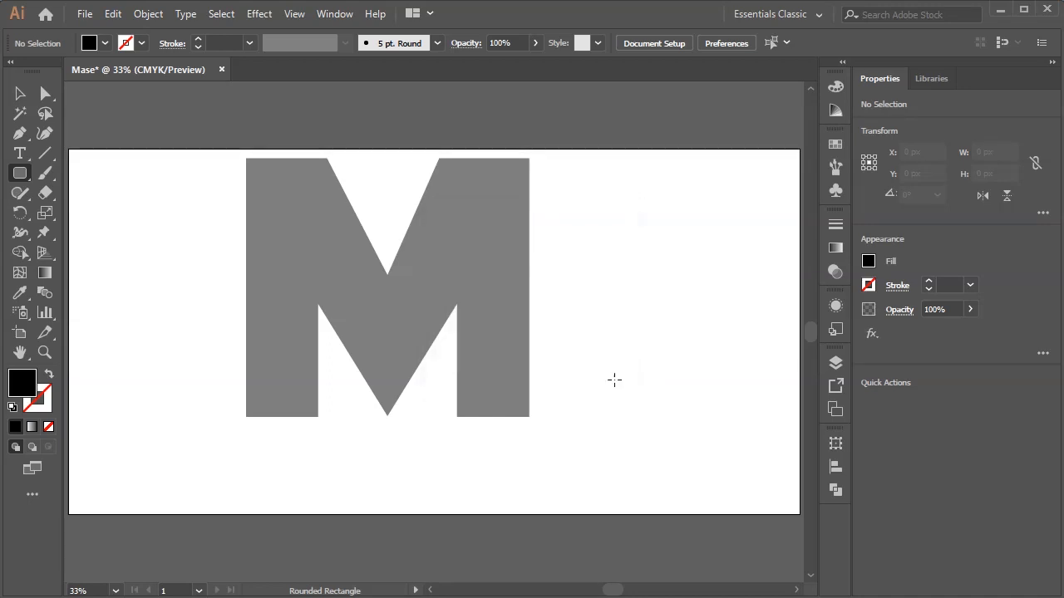
click(45, 93)
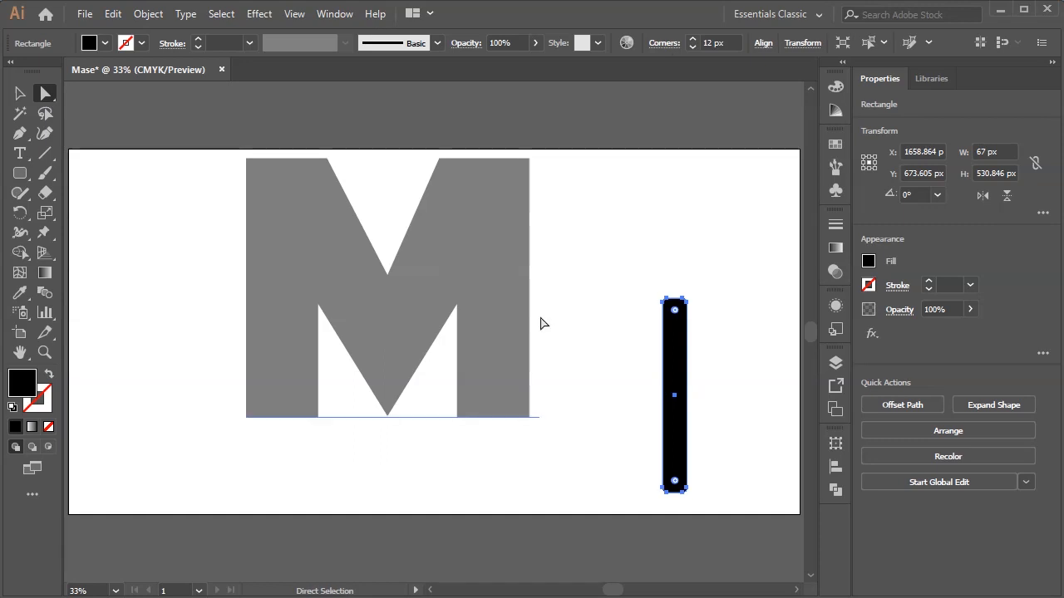
drag(677, 316, 690, 366)
Set the bar's opacity to 50% and move it flush with the outer edge of the M's left leg, extending below it
click(947, 309)
text(50)
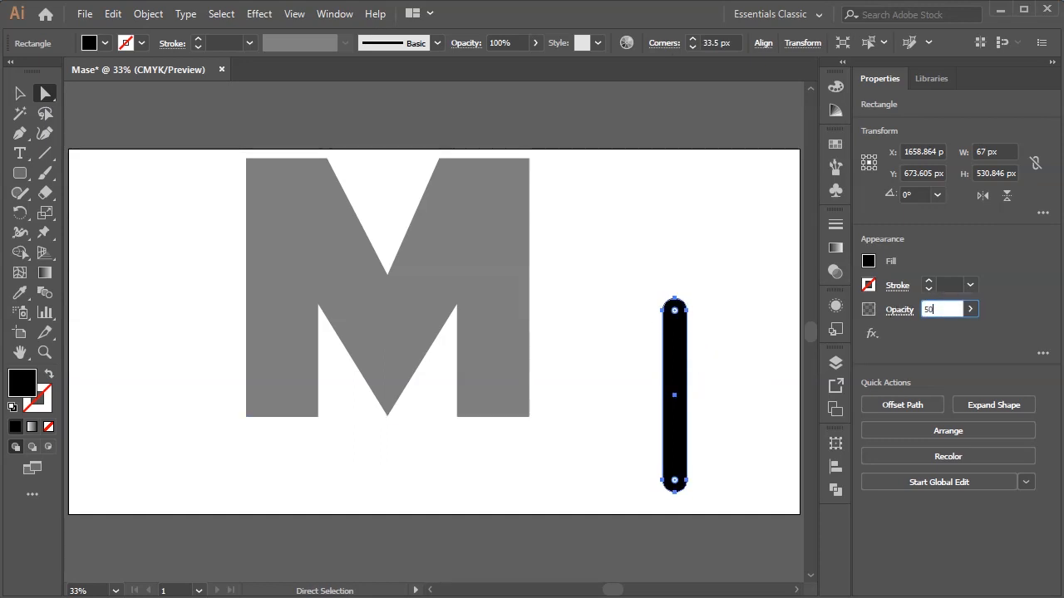
key(Return)
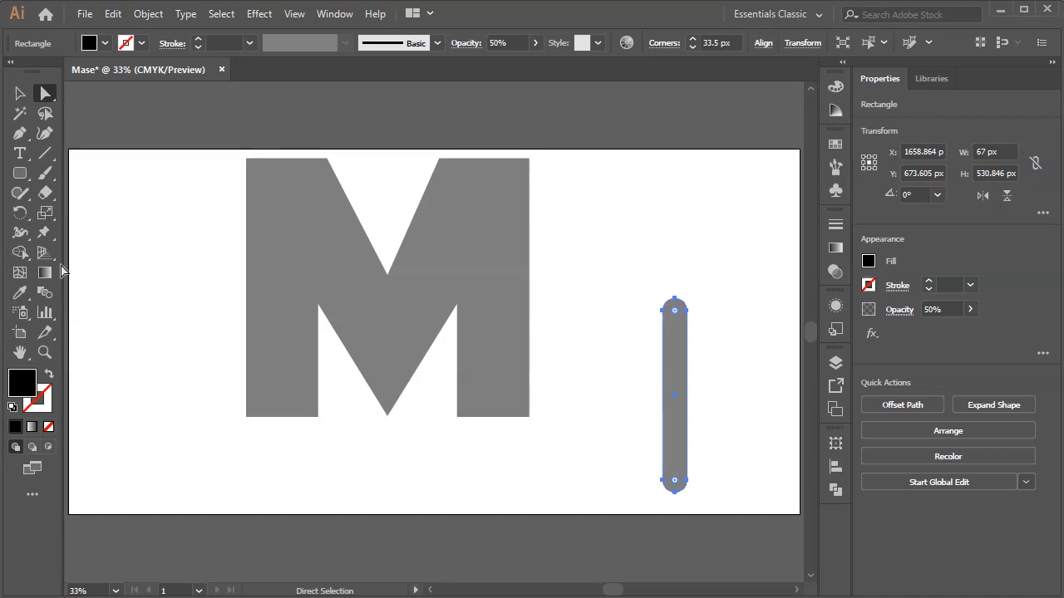
click(20, 93)
drag(680, 376, 266, 374)
Create a second rounded rectangle of 65 by 515 px right of the M and round its corners to the maximum
click(20, 173)
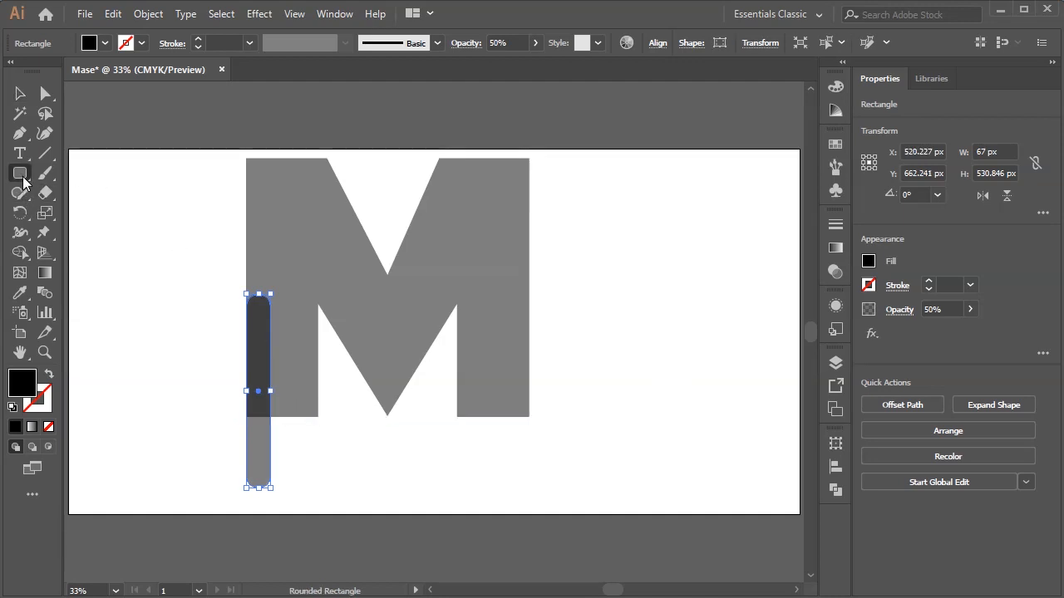
click(682, 372)
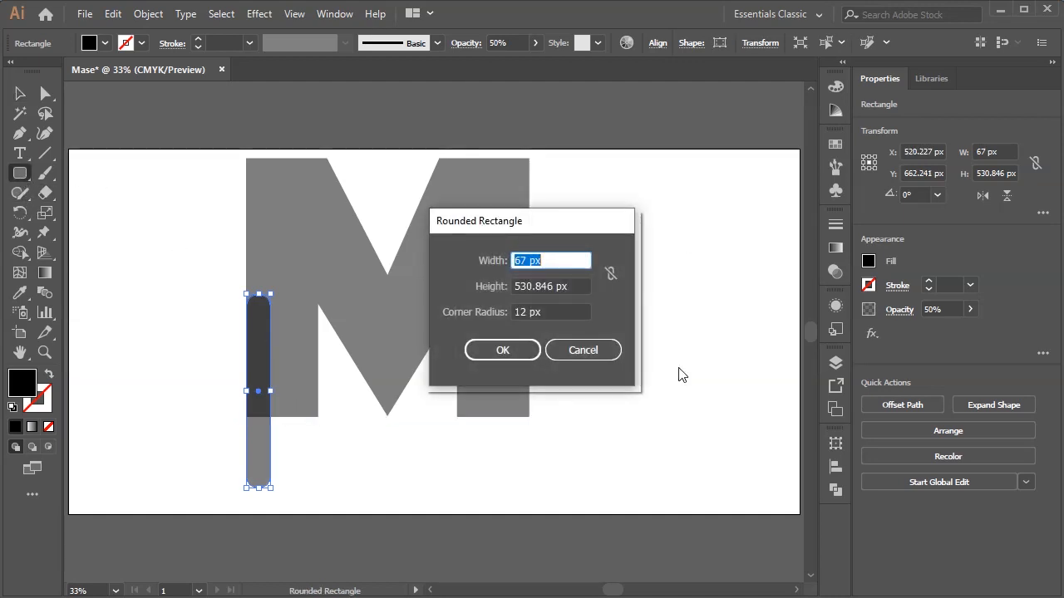
text(65)
key(Tab)
text(515)
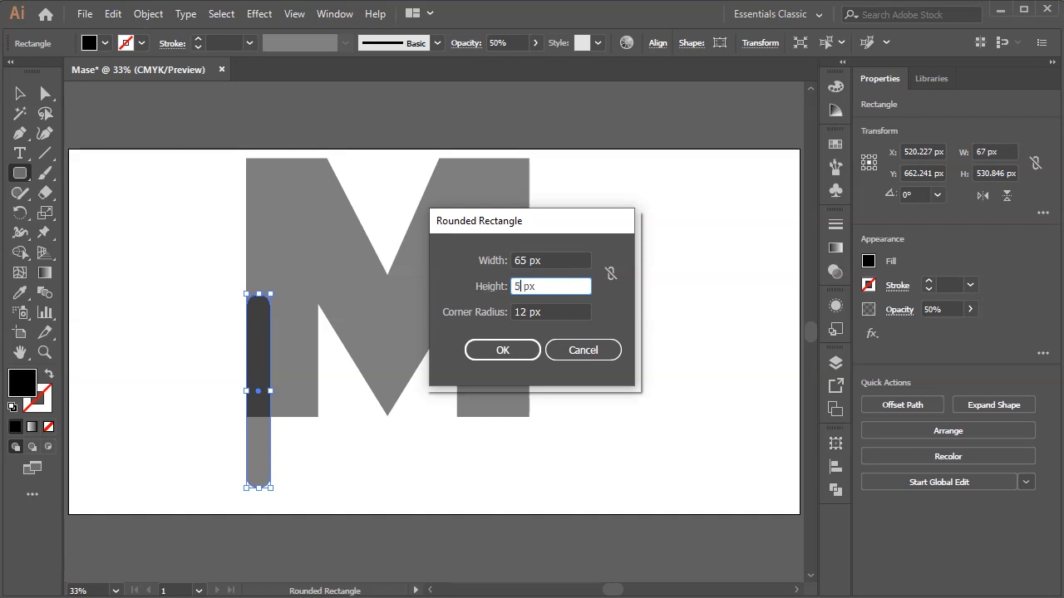
key(Return)
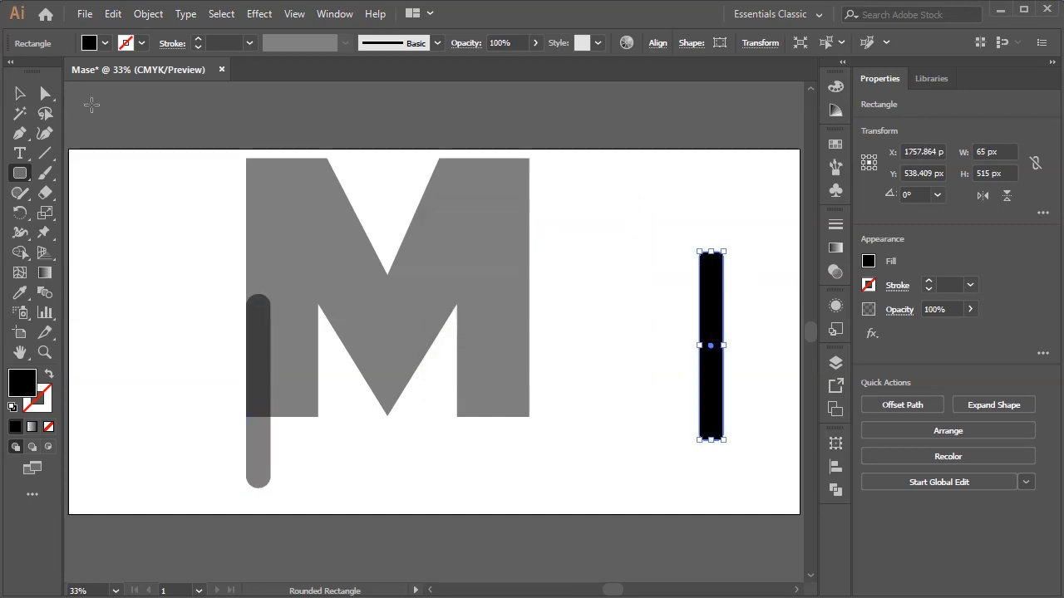
click(46, 91)
drag(712, 273, 736, 325)
Set the second bar's opacity to 50% and place it against the right side of the first bar, slightly lower
click(946, 310)
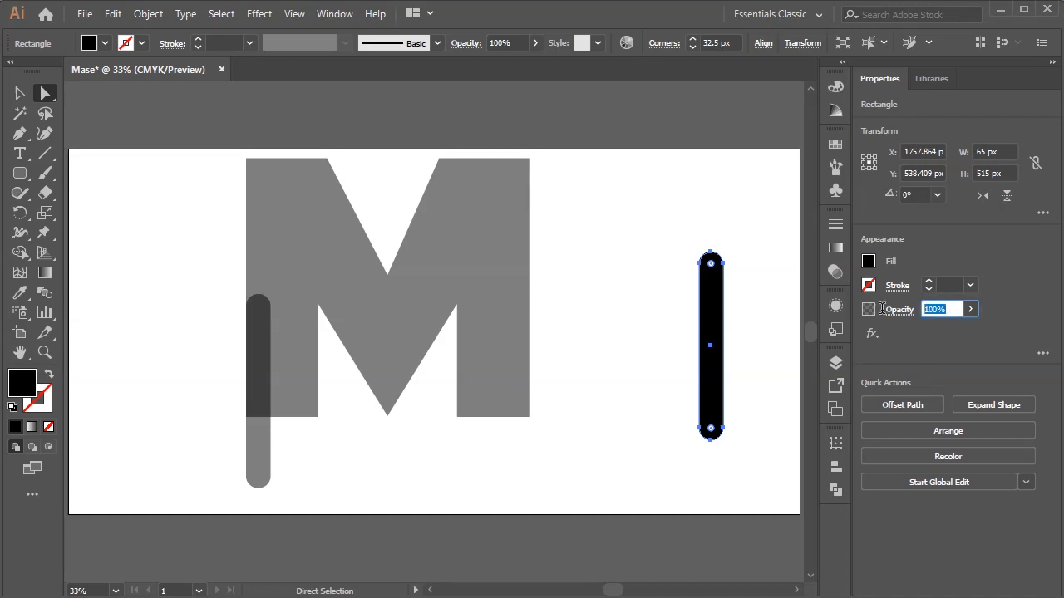
text(50)
key(Return)
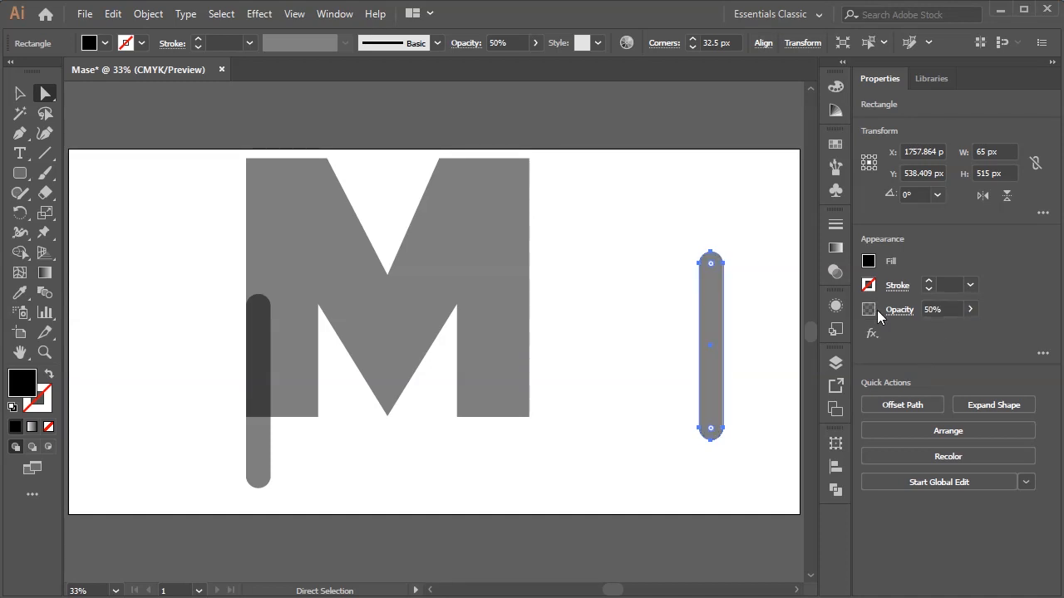
click(22, 95)
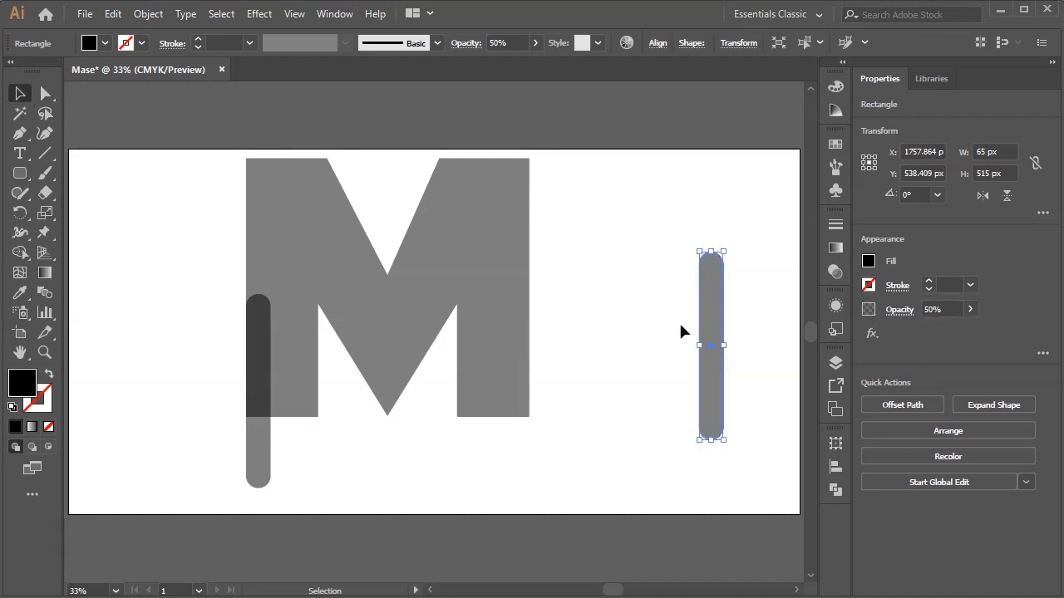
drag(710, 327, 281, 402)
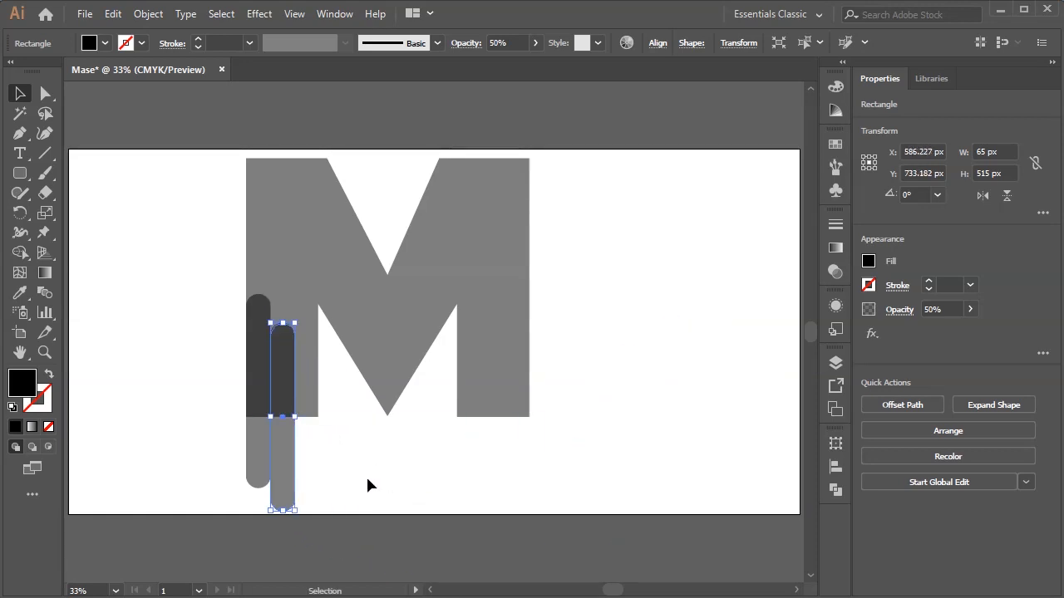
Create a third rounded rectangle of 65 by 522.761 px right of the M and round its corners to the maximum
click(19, 174)
click(682, 320)
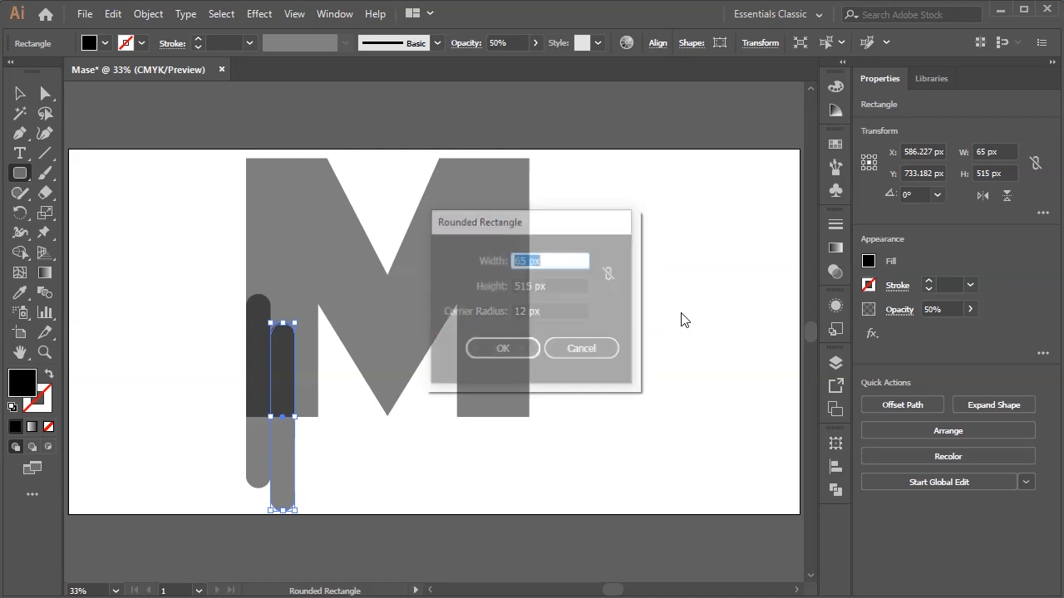
text(65)
click(529, 286)
key(BackSpace)
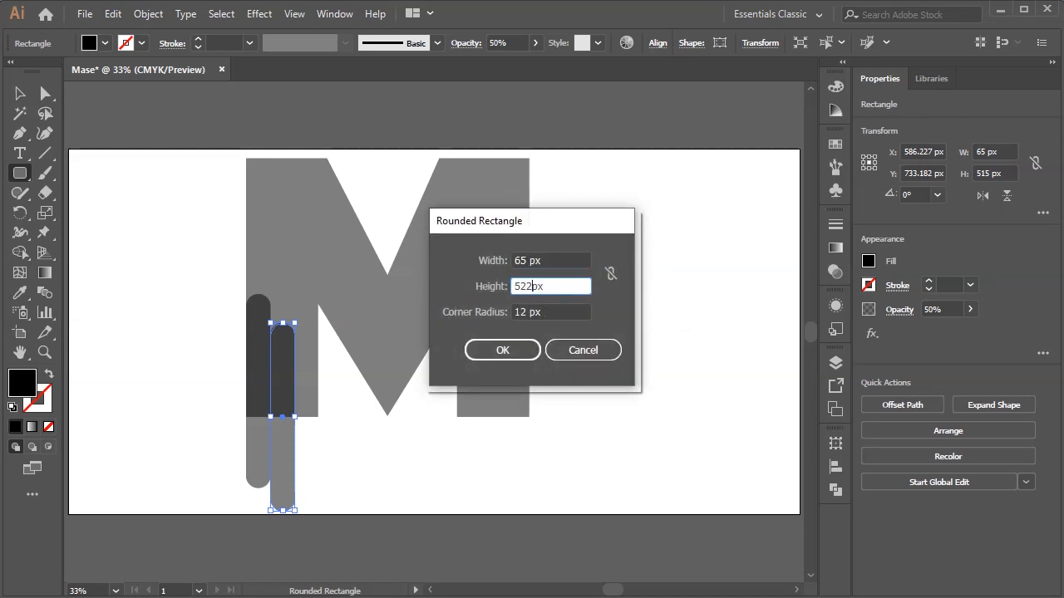
text(1)
key(Return)
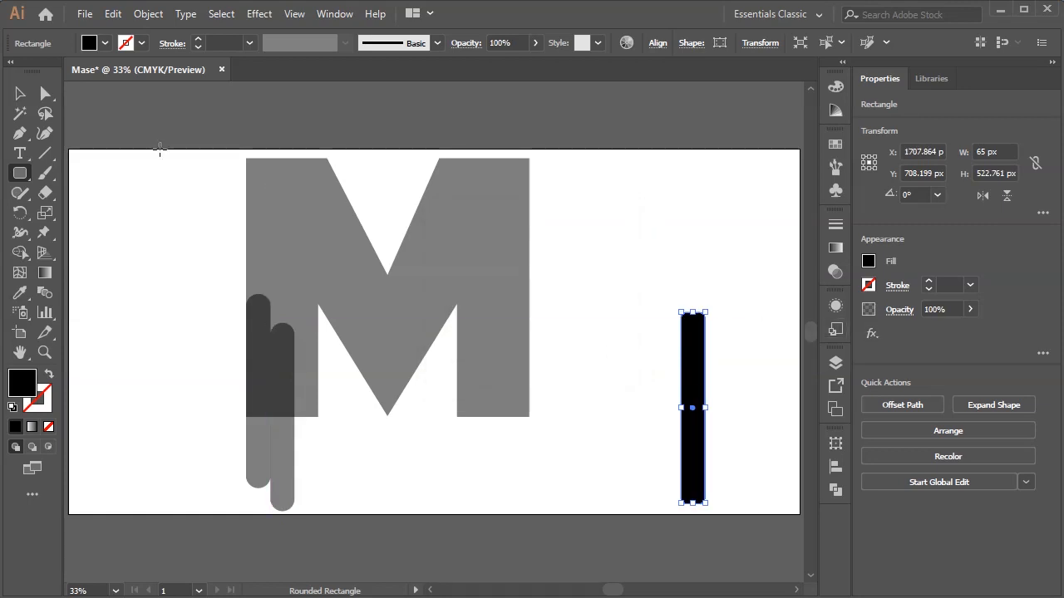
click(44, 94)
drag(691, 325, 702, 391)
Set the third bar's opacity to 50% and place it against the right side of the second bar
click(954, 309)
text(50)
key(Return)
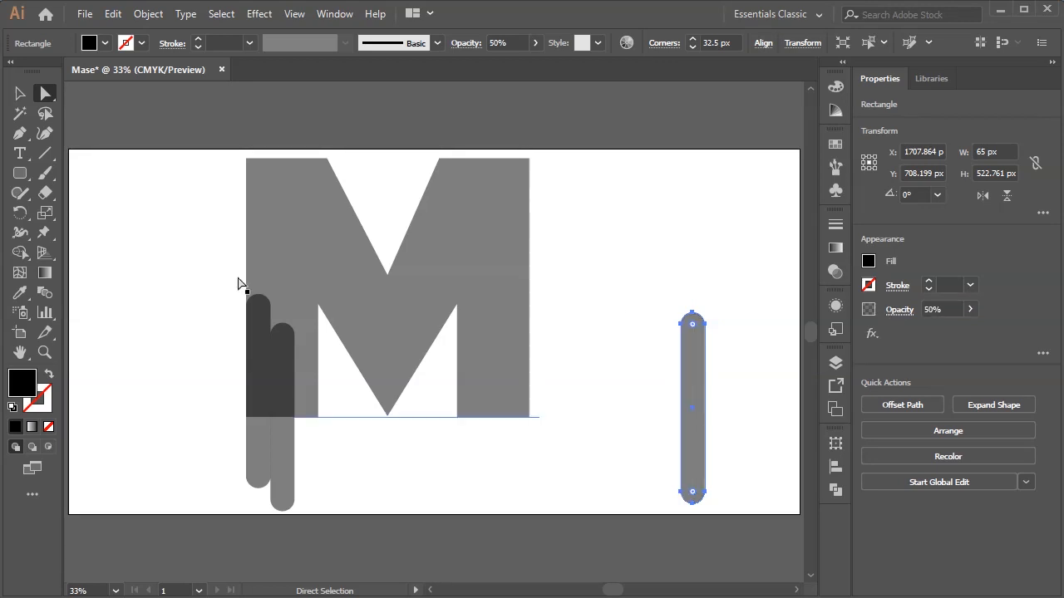
click(20, 94)
drag(691, 396, 305, 397)
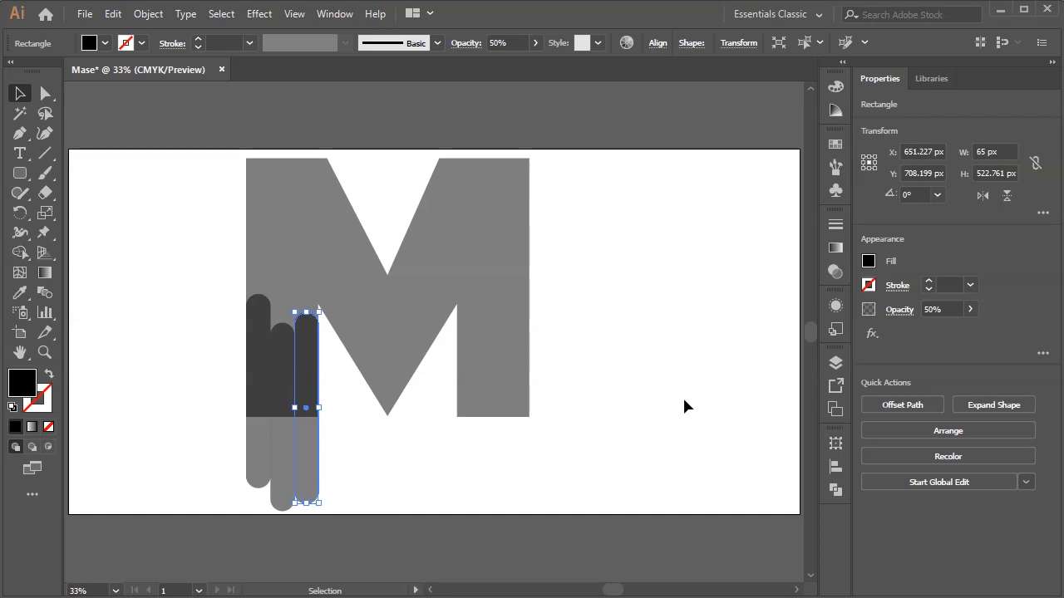
Convert the letter M from editable text to outlines
click(470, 266)
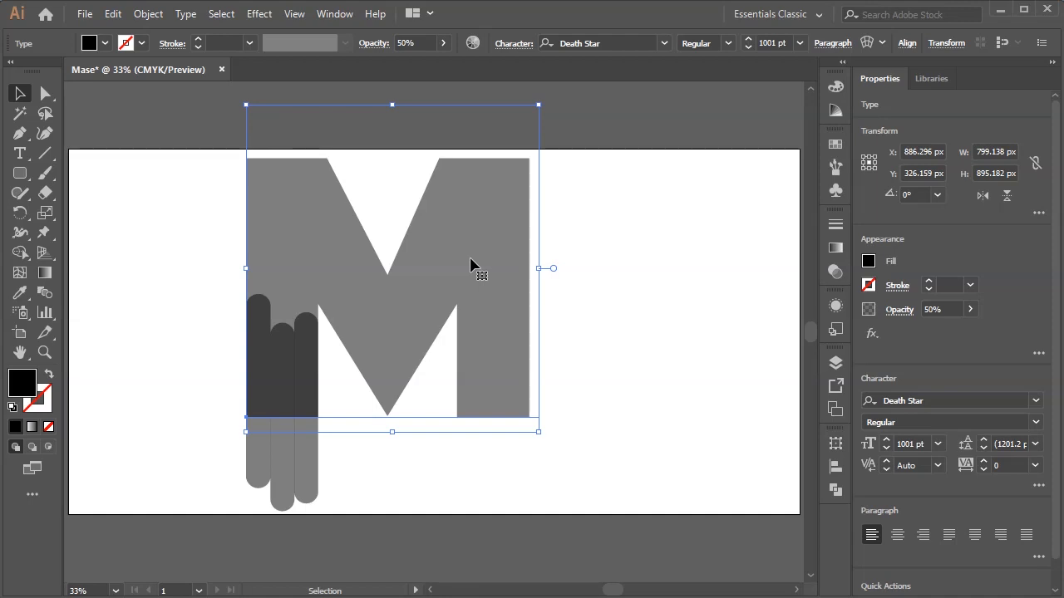
key(a)
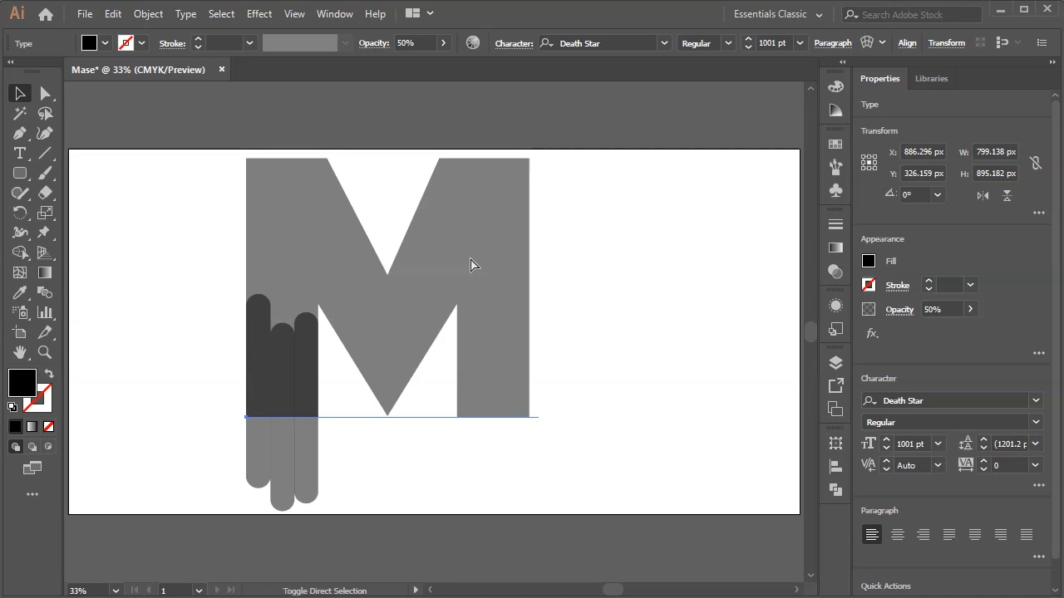
key(ctrl+shift+o)
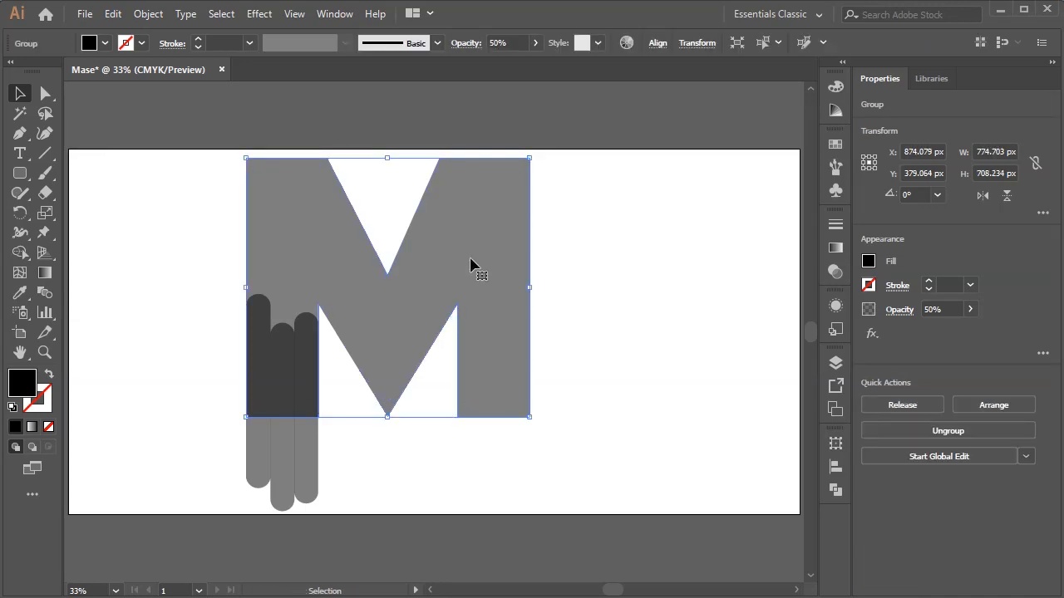
key(a)
key(ctrl+z)
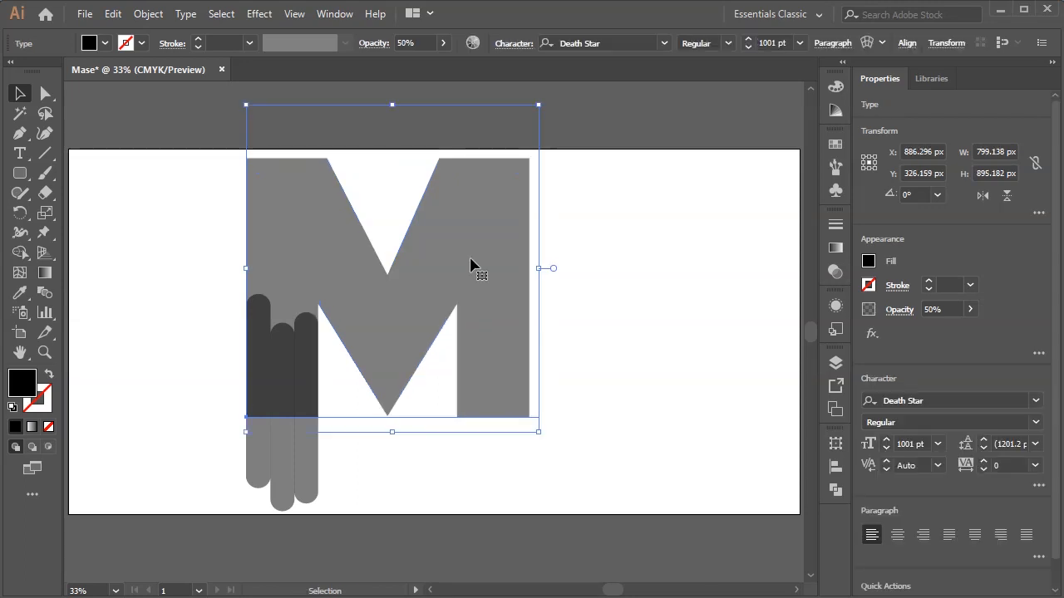
click(184, 14)
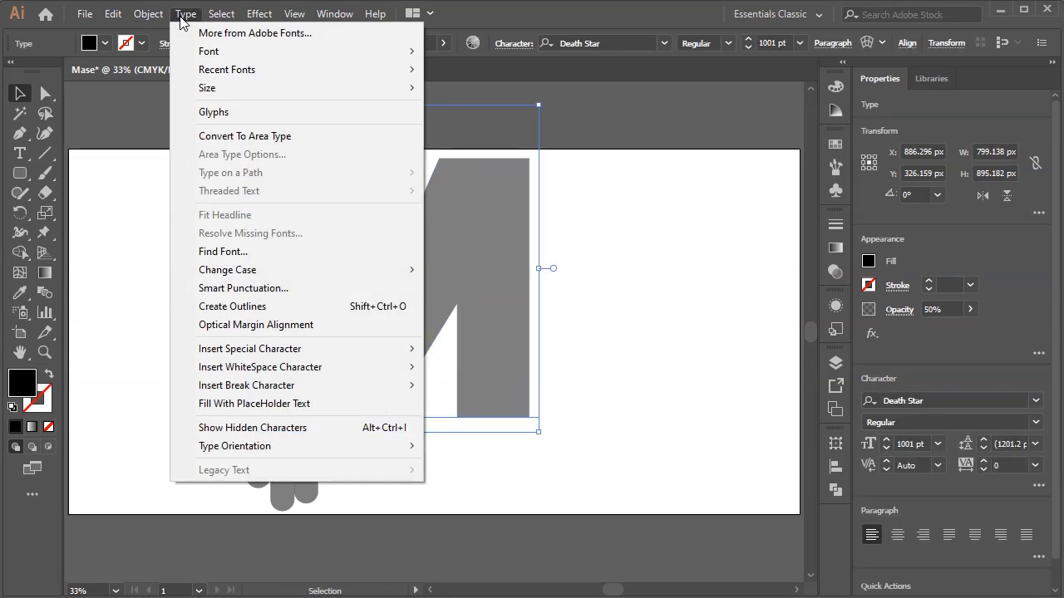
click(237, 312)
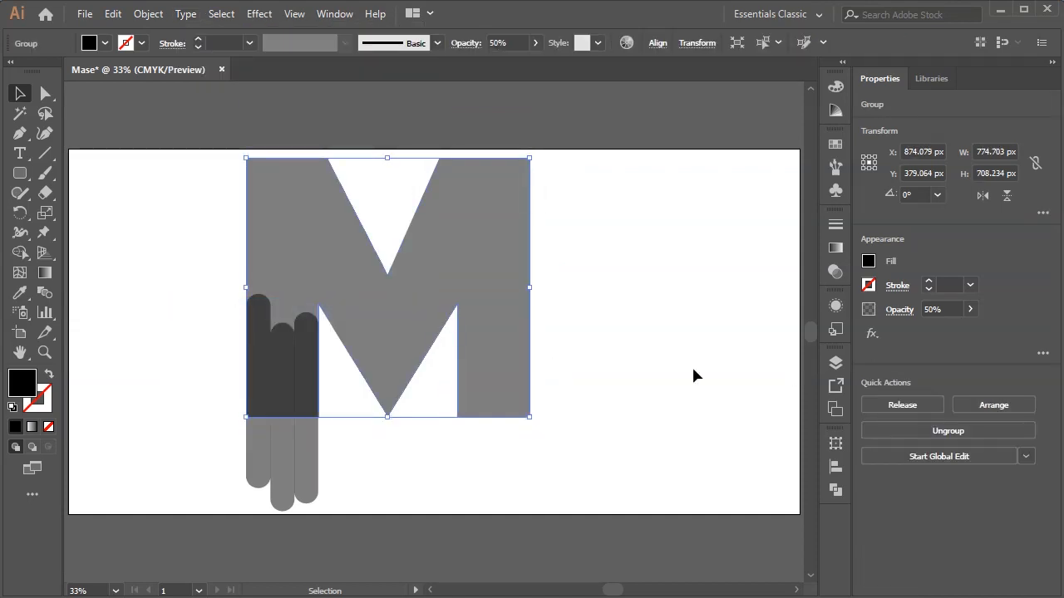
Move the middle bar straight down 140 px so that it extends past the artboard's lower edge
key(ctrl+plus)
key(ctrl+plus)
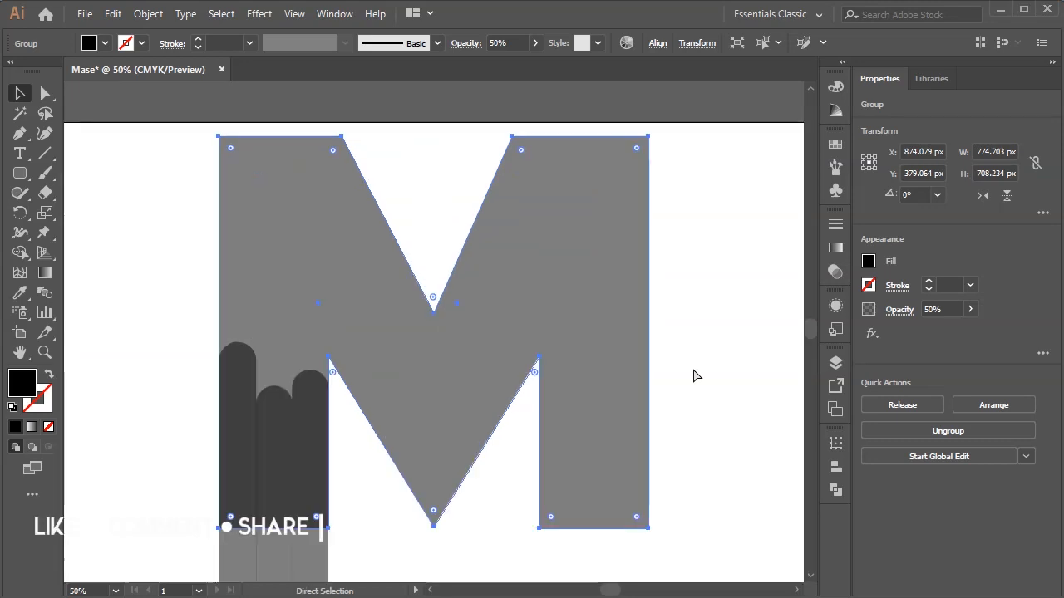
drag(358, 521, 541, 160)
click(415, 290)
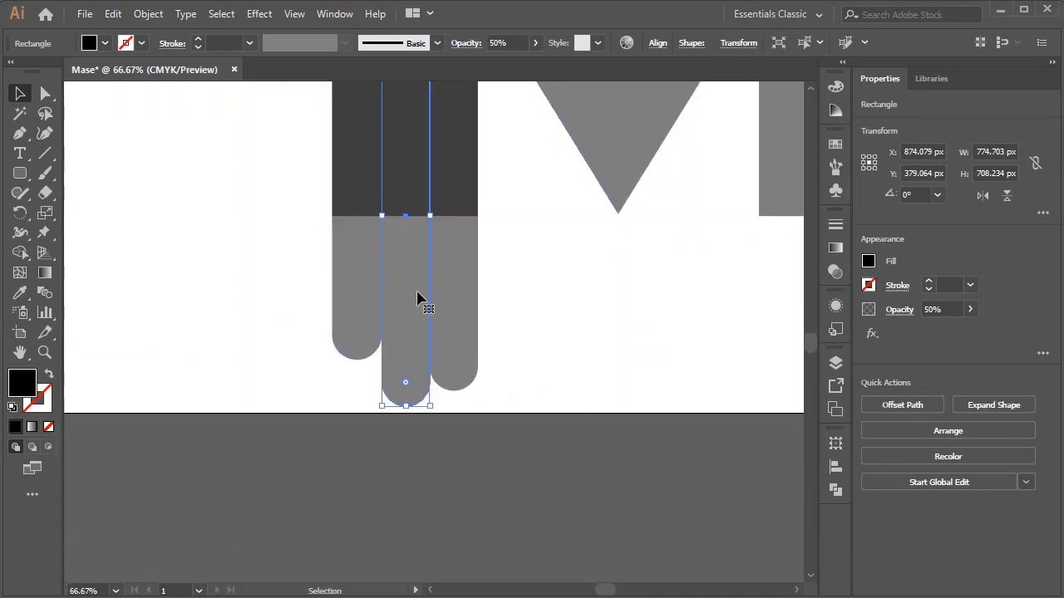
key(shift+Down)
key(shift+Down)
key(shift+Down)
key(shift+Down)
key(shift+Down)
key(shift+Down)
key(shift+Down)
key(shift+Down)
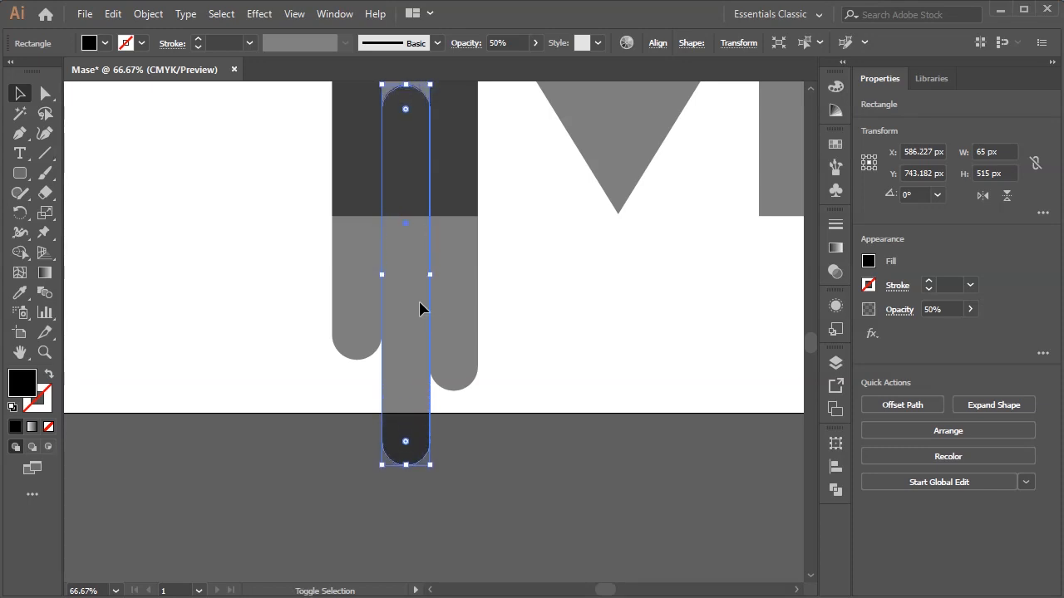
key(shift+Up)
key(shift+Up)
key(shift+Up)
key(shift+Up)
key(shift+Up)
key(shift+Up)
key(shift+Up)
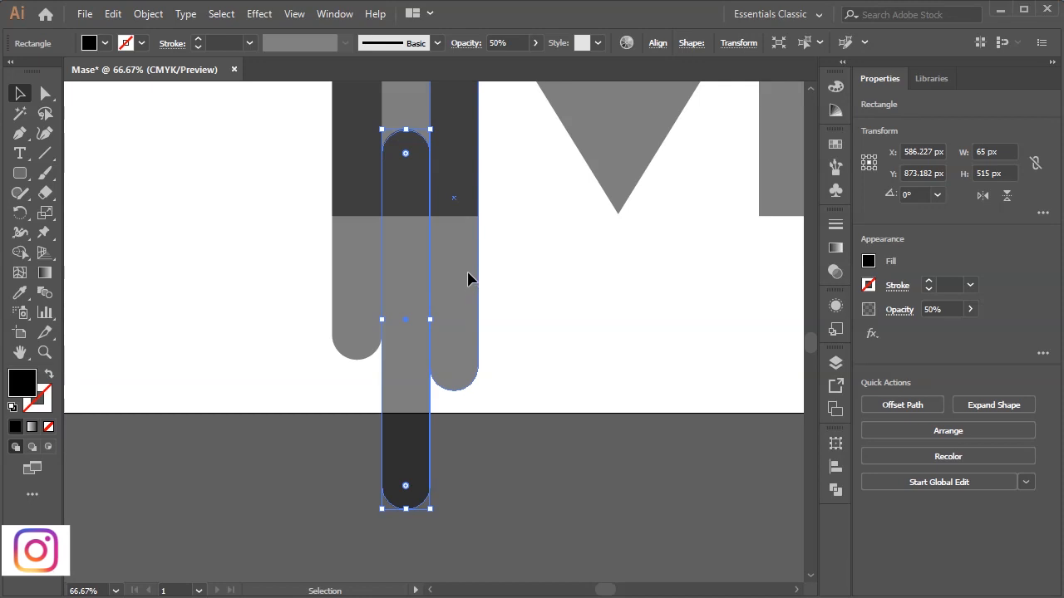
Move the third bar, at the inner edge of the M's left leg, straight up 170 px
click(472, 320)
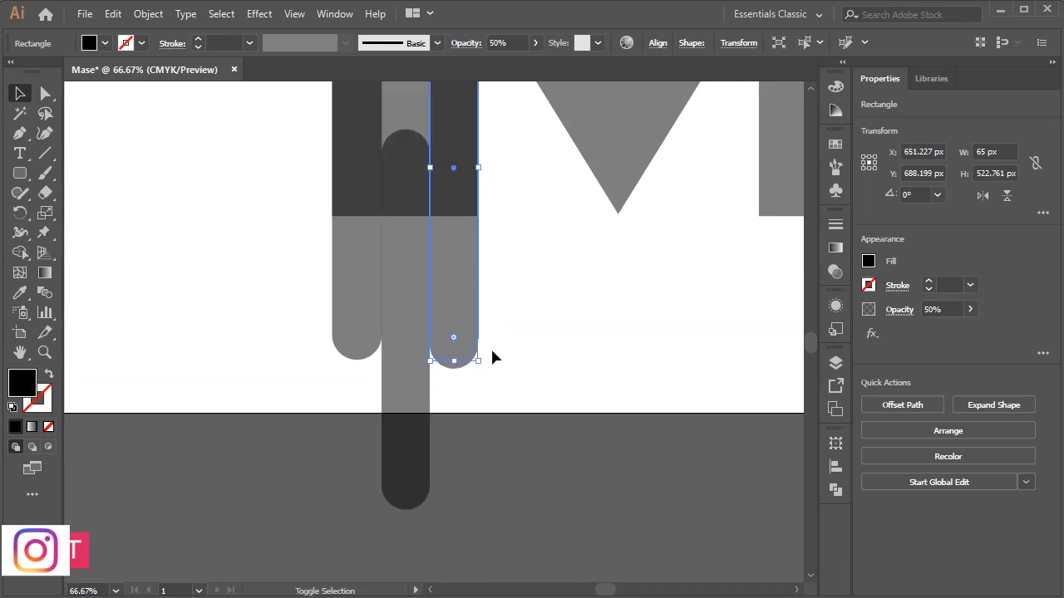
key(shift+Up)
key(shift+Up)
key(shift+Up)
key(shift+Up)
key(shift+Up)
key(shift+Up)
key(shift+Up)
key(shift+Up)
key(shift+Up)
key(shift+Up)
key(shift+Up)
key(shift+Up)
key(shift+Up)
key(shift+Up)
key(shift+Up)
key(shift+Up)
key(shift+Up)
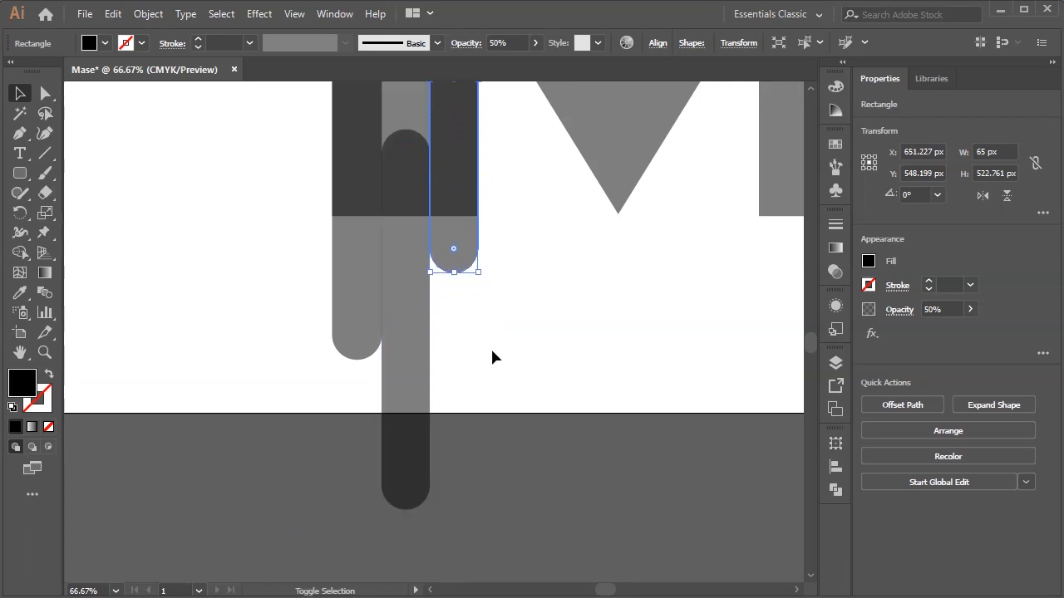
Move the first bar, at the M's outer edge, straight up to a Y position of 602.241 px
click(371, 291)
key(shift+Up)
key(shift+Up)
key(shift+Up)
key(shift+Up)
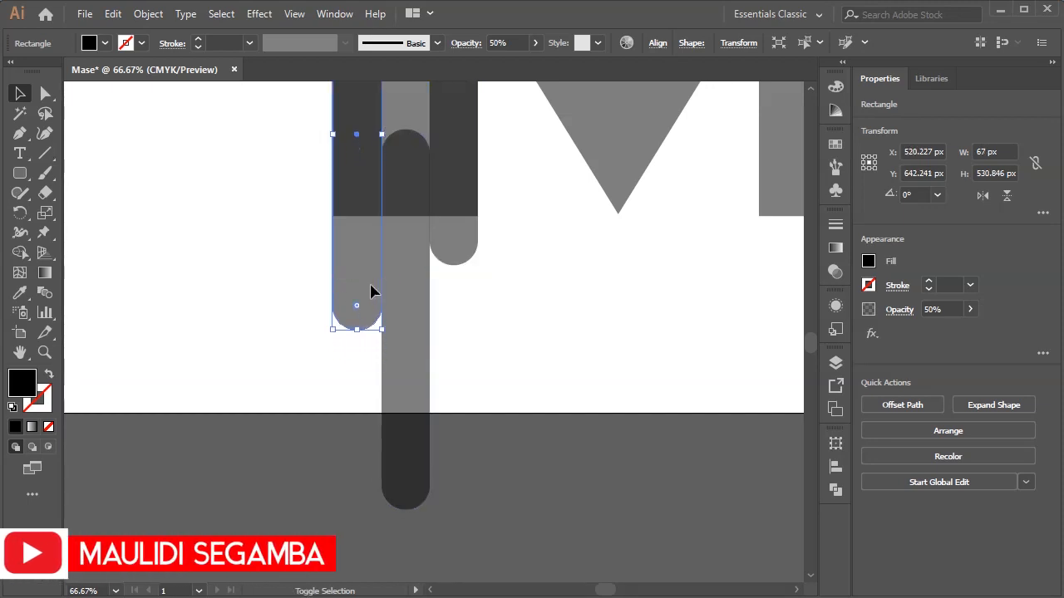
key(shift+Up)
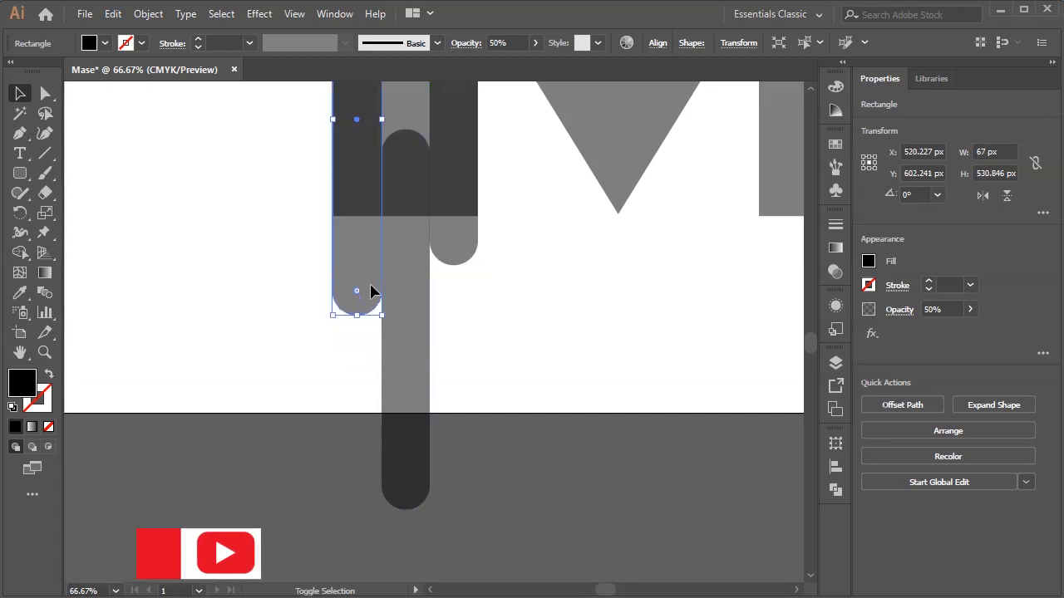
Lower the middle bar to Y 903.182 px and raise the third bar to Y 528.199 px
click(400, 272)
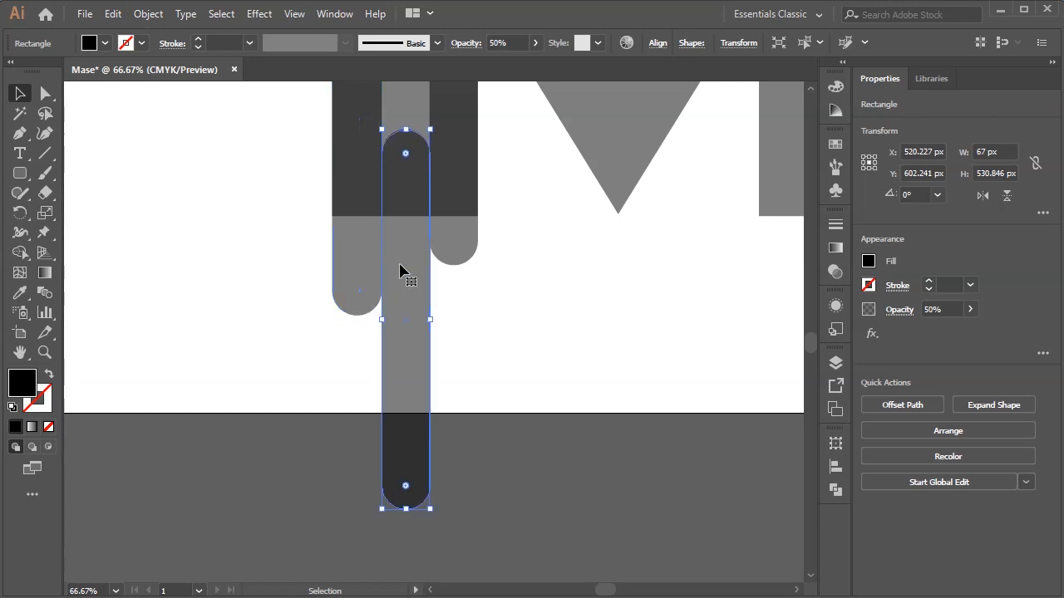
key(shift+Down)
key(shift+Down)
key(shift+Down)
key(shift+Down)
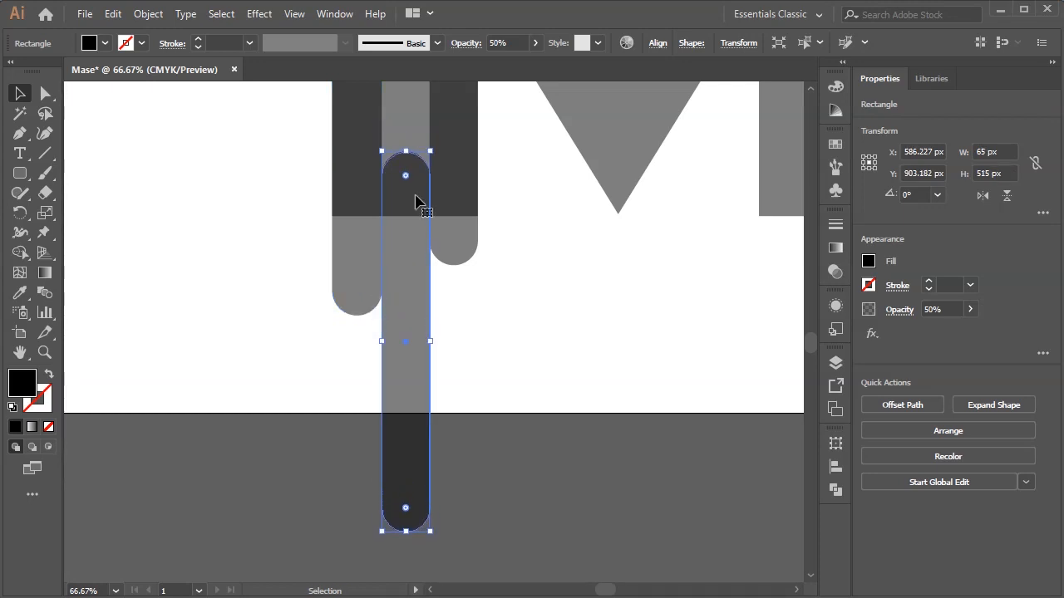
click(456, 228)
key(shift+Up)
key(shift+Up)
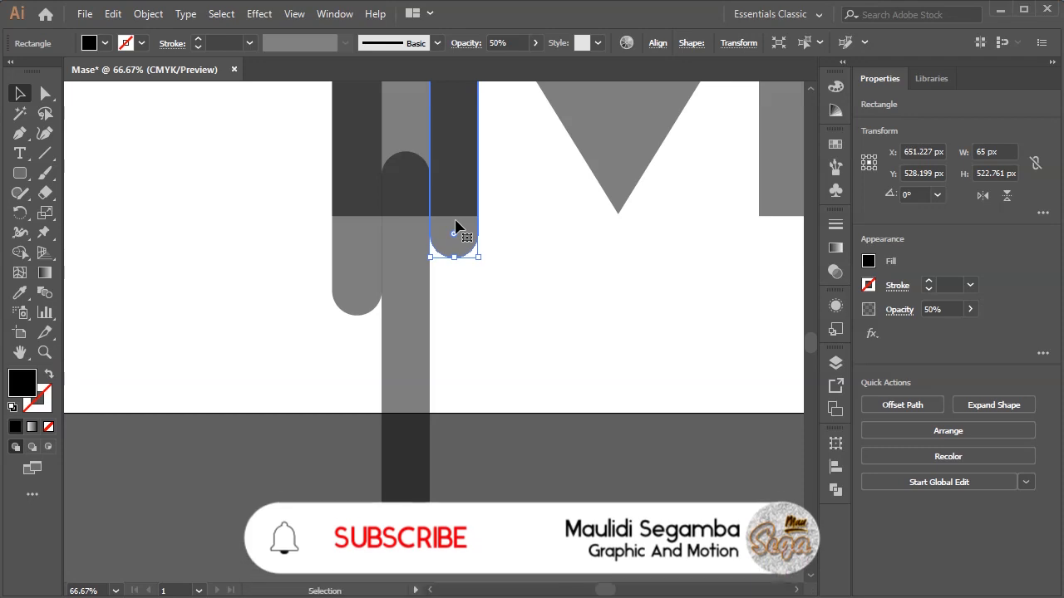
Select the M with all three bars and cut the whole middle bar out of the left leg with Shape Builder
key(ctrl+minus)
key(ctrl+minus)
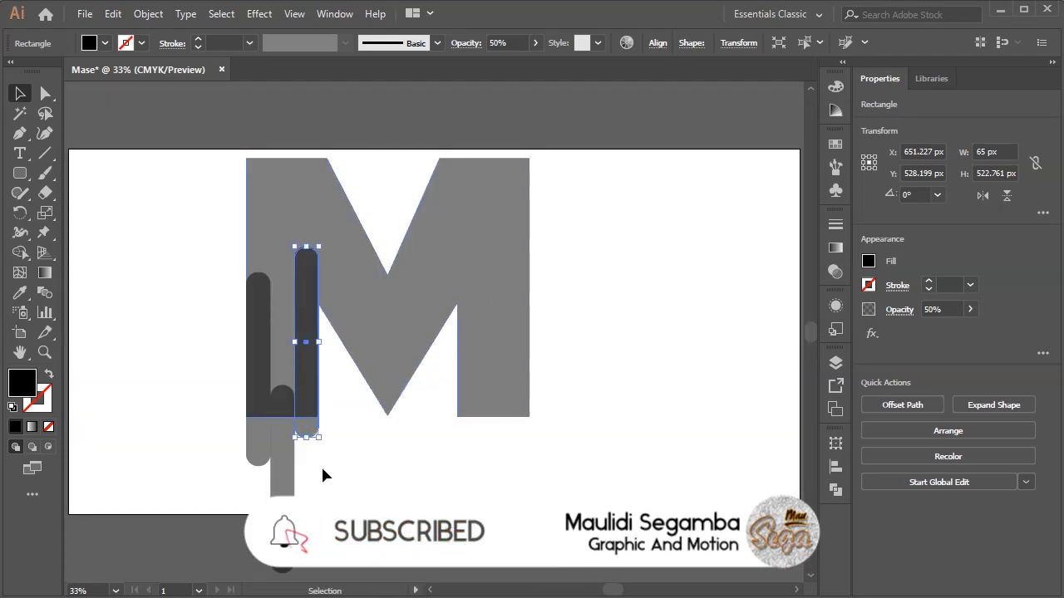
drag(190, 312, 359, 446)
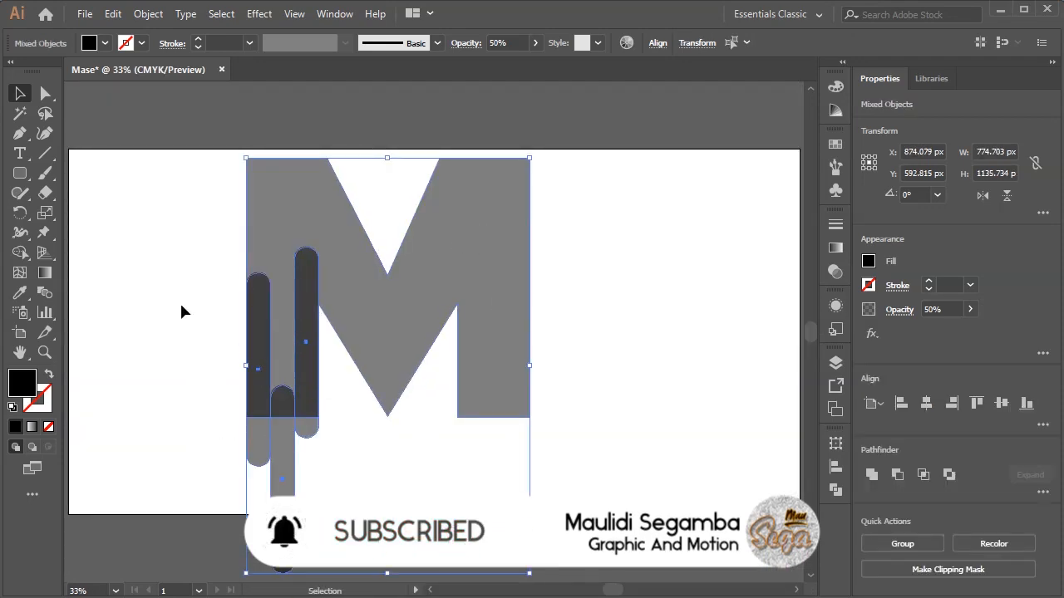
click(16, 253)
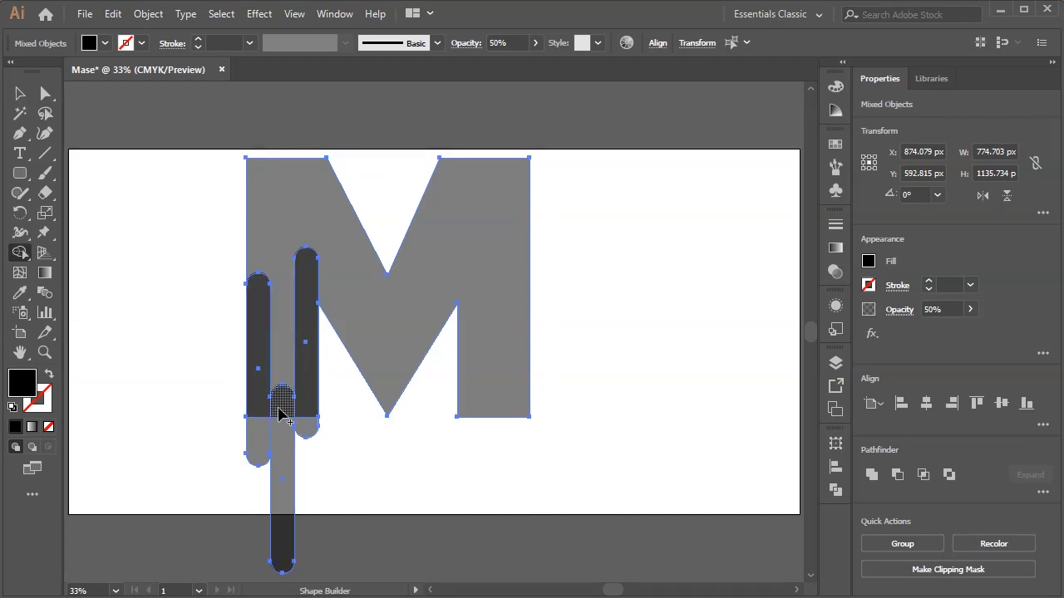
drag(281, 413, 284, 450)
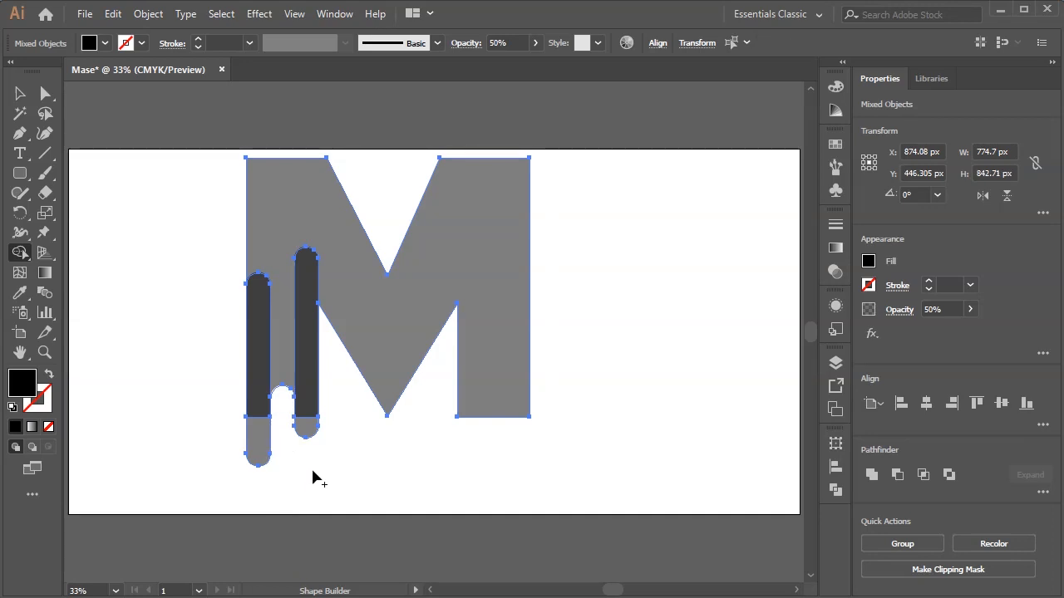
Merge the two remaining bars with the M into one dripping shape using Shape Builder, and deselect it
mouse_move(305, 417)
mouse_down()
mouse_move(302, 368)
mouse_move(274, 343)
mouse_move(256, 346)
mouse_move(264, 445)
mouse_up()
key(v)
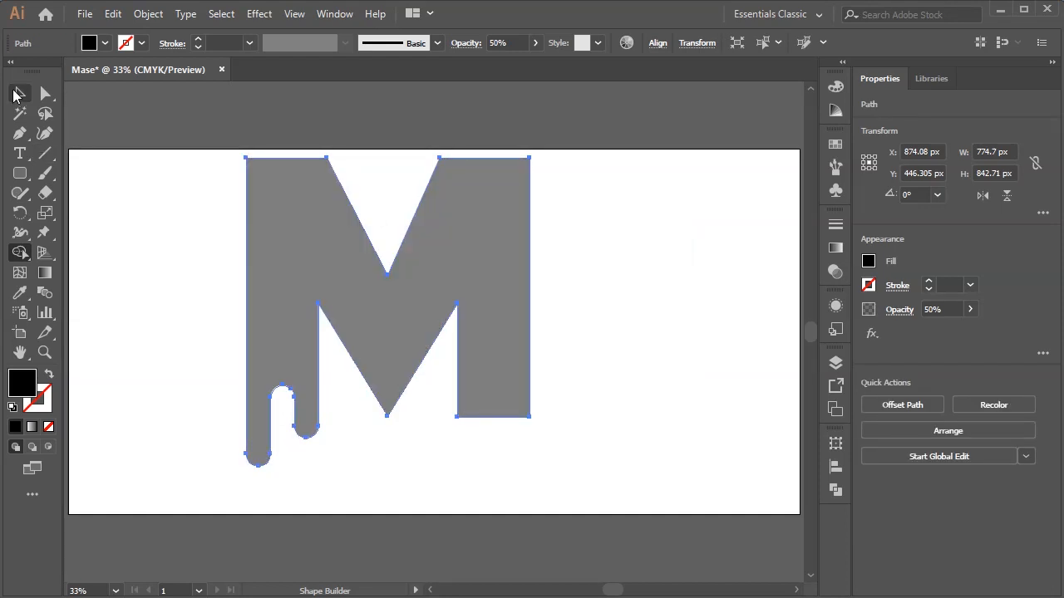
click(630, 334)
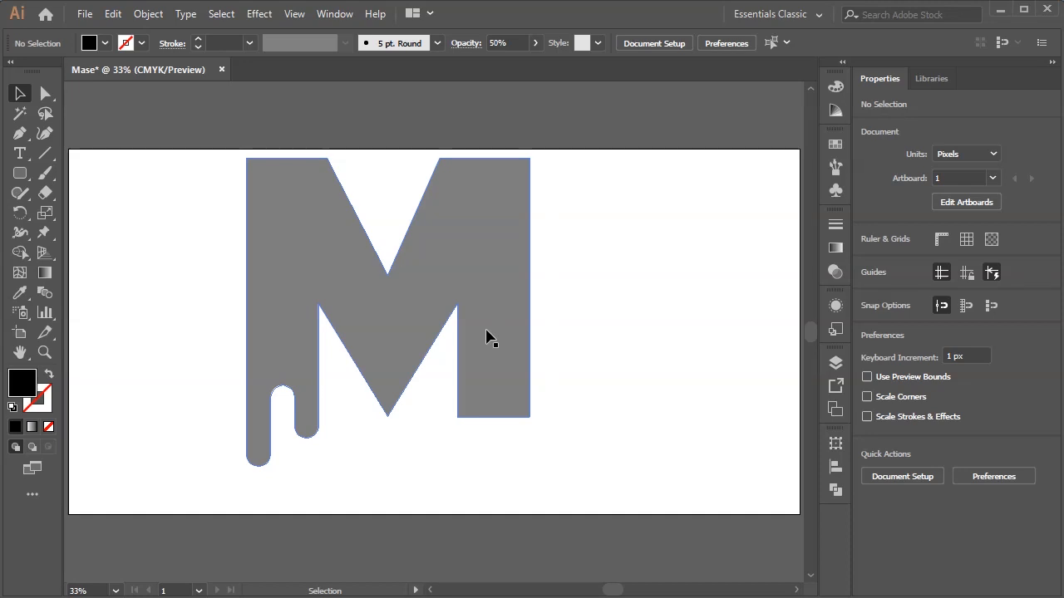
Move the dripping M to the artboard's left edge and add a Death Star letter S to its right
drag(365, 309, 191, 308)
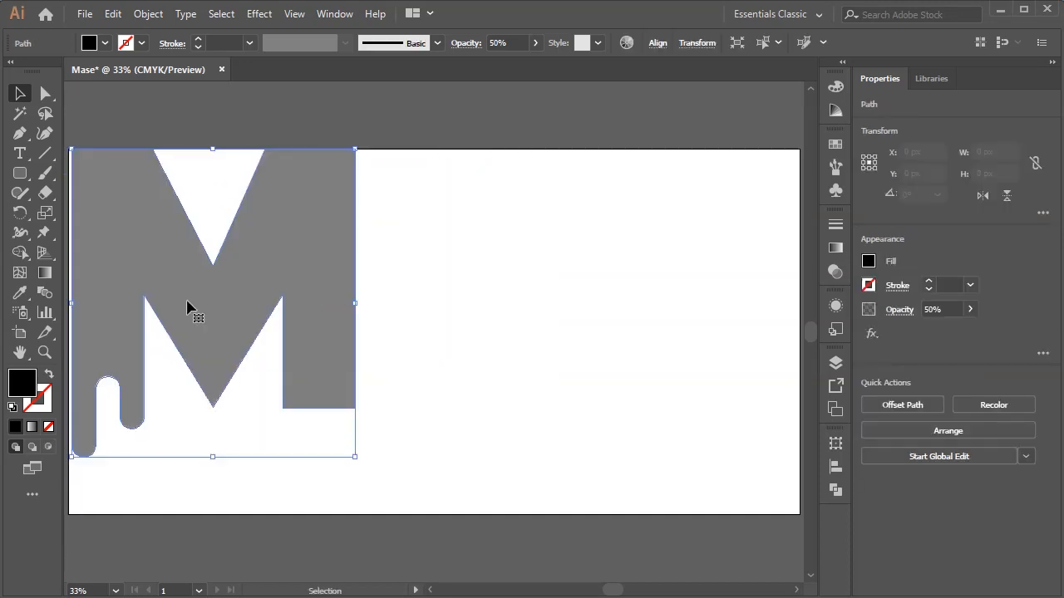
click(20, 153)
click(484, 321)
text(S)
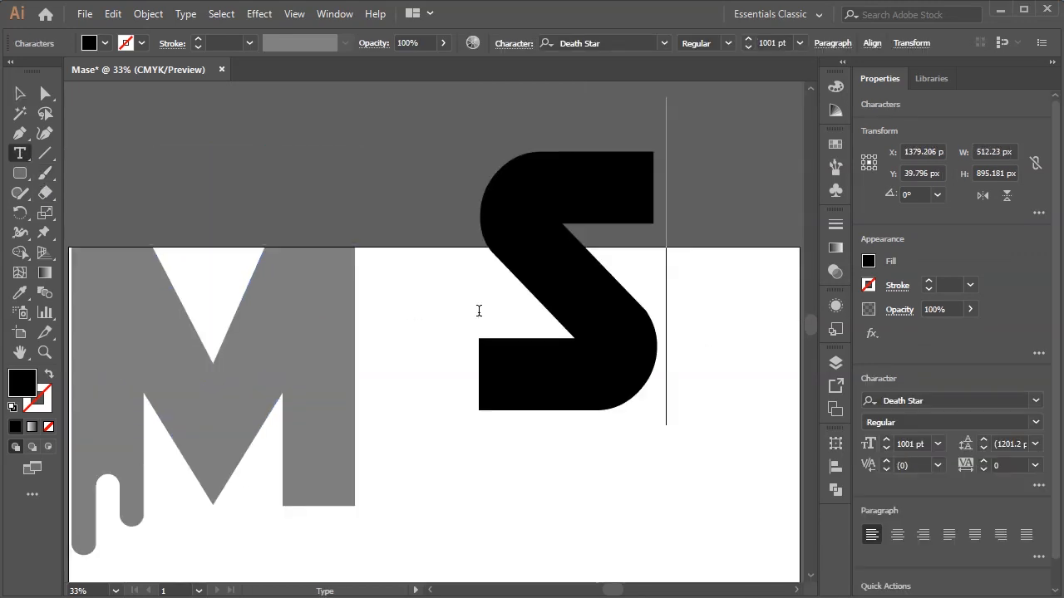
key(Escape)
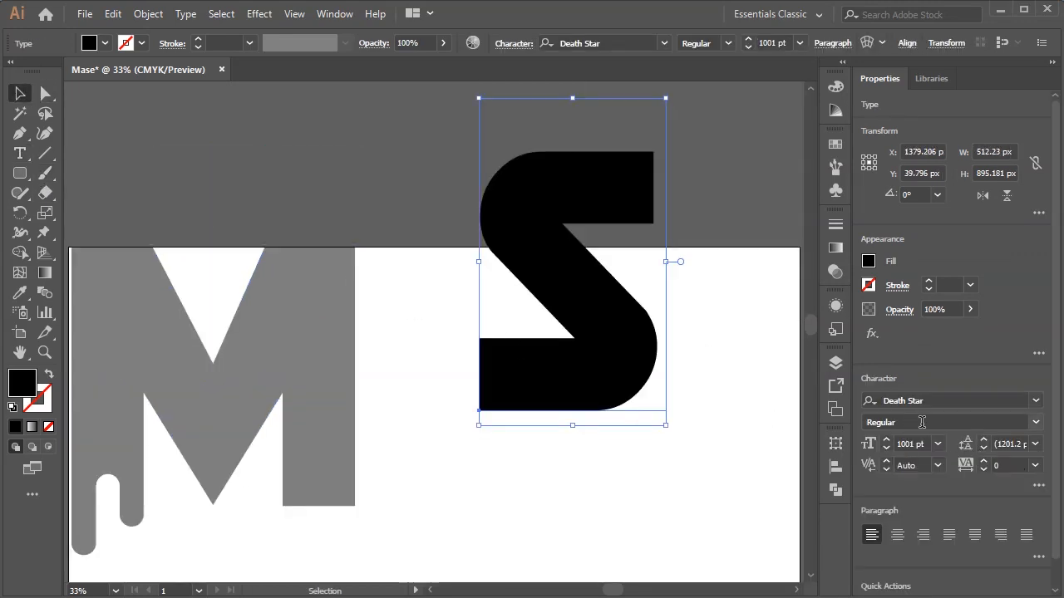
Set the S's opacity to 50% and move it down and closer to the M, inside the artboard
click(933, 308)
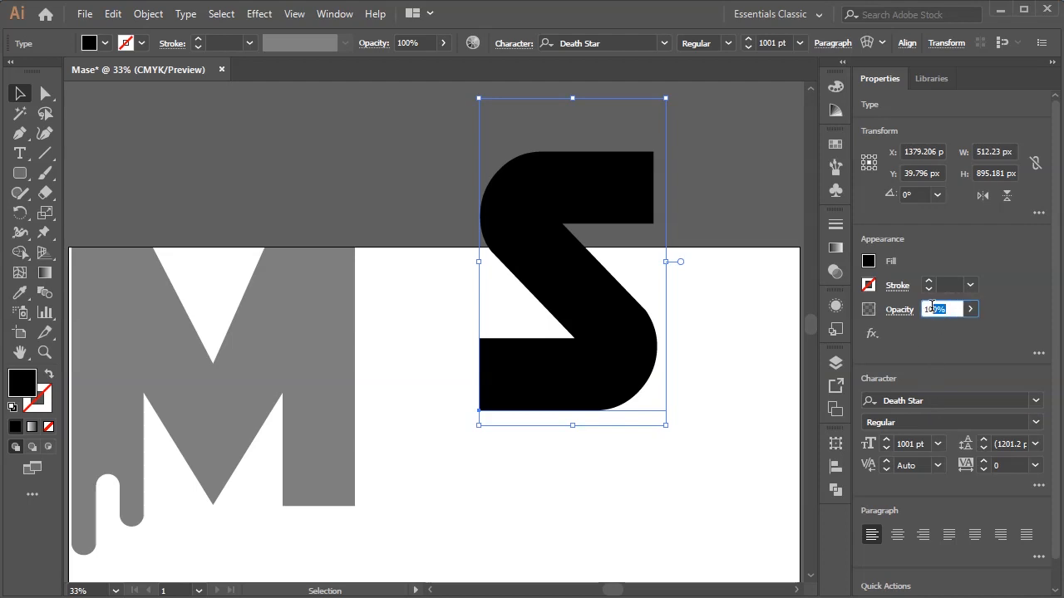
text(50)
key(Return)
drag(542, 309, 469, 416)
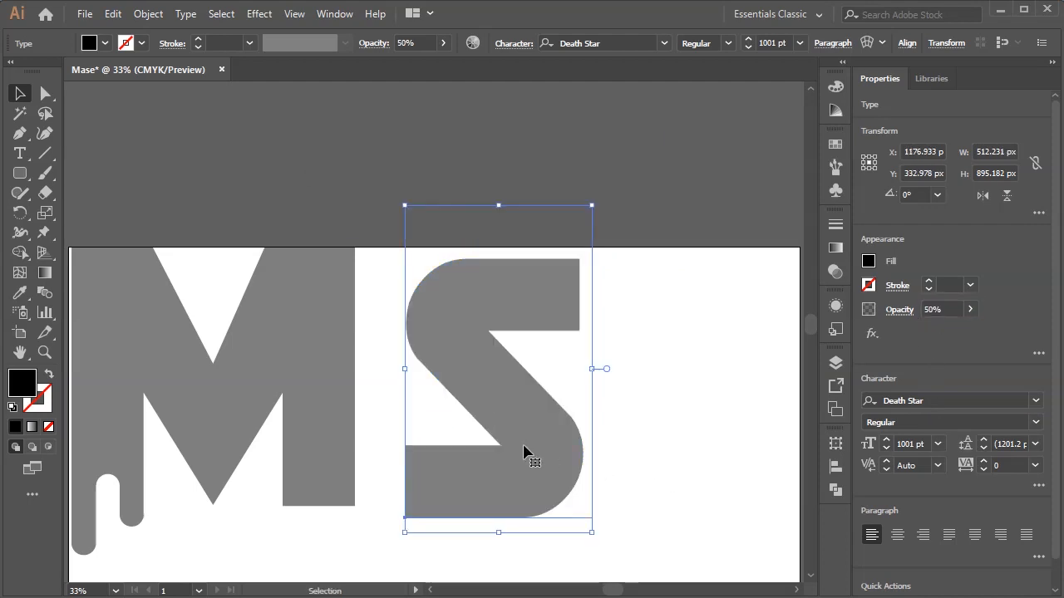
Convert the letter S to outlines
key(ctrl)
key(ctrl+shift+o)
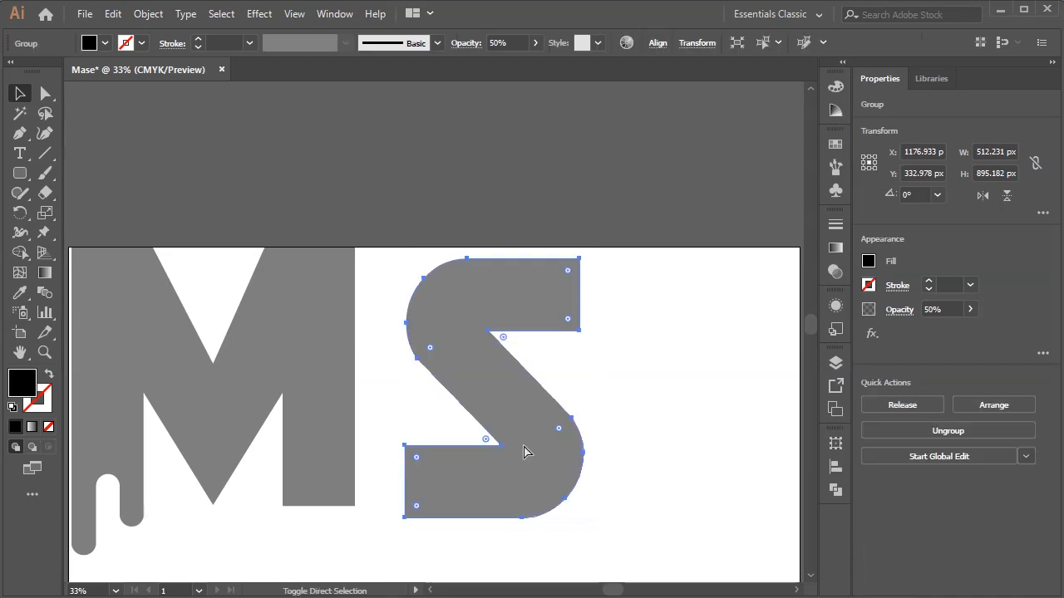
Add a rounded rectangle 376.385 px wide and 63 px high along the upper edge of the S's top arm
click(18, 178)
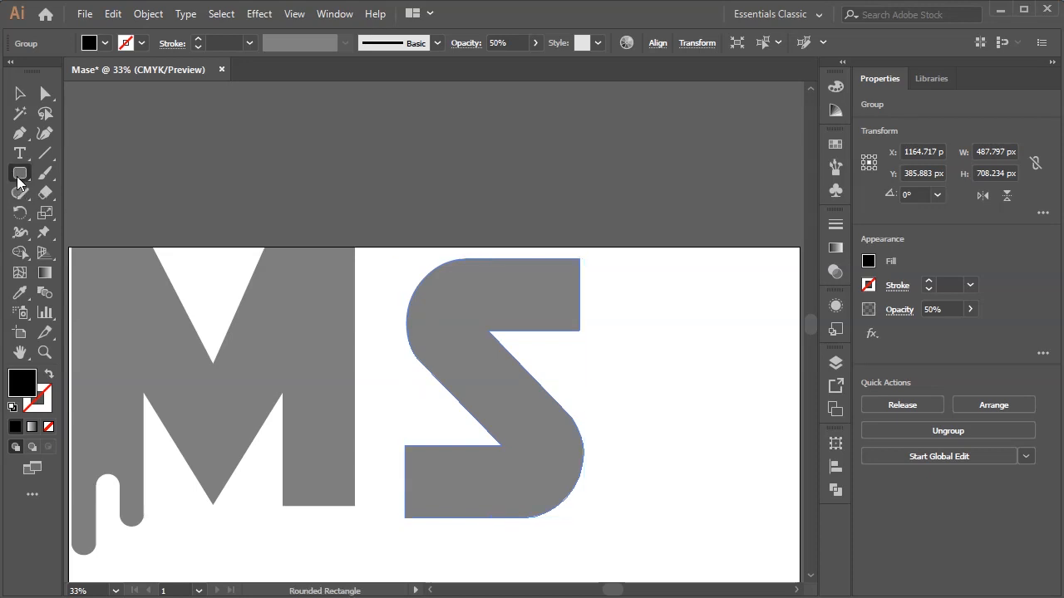
click(651, 393)
key(BackSpace)
text(376.385)
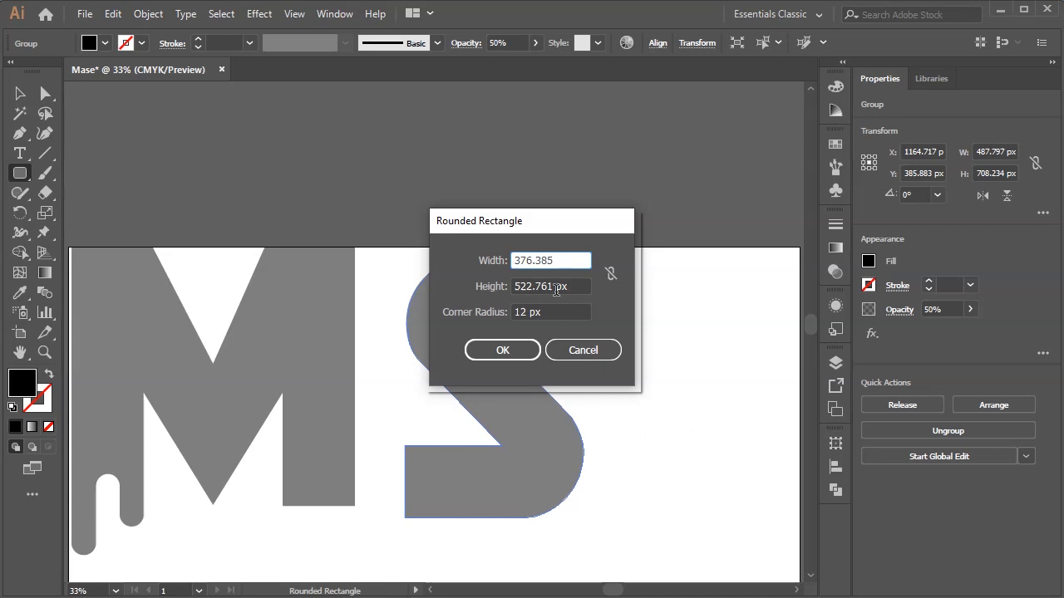
key(Tab)
text(63)
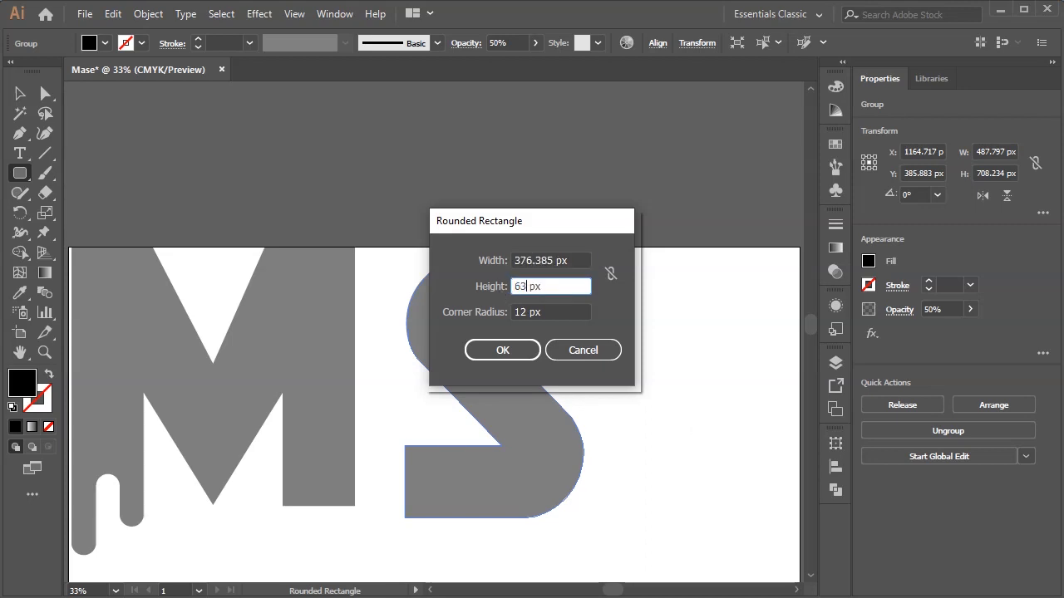
click(514, 356)
Add a second rounded rectangle, 448.077 px wide and 75 px high, directly beneath the first bar on the S
key(a)
key(5)
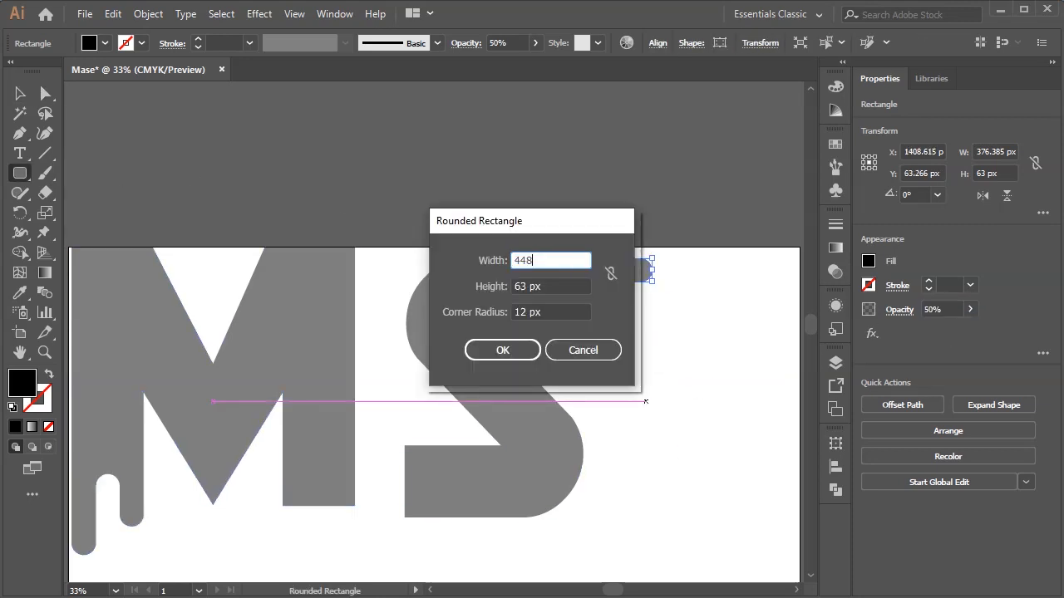
key(Tab)
text(75)
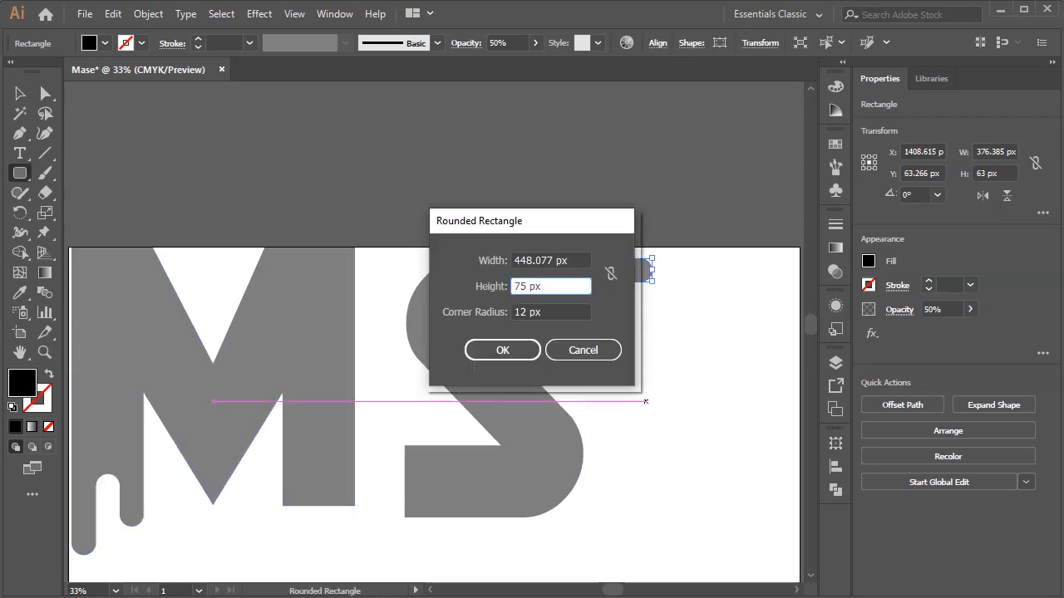
key(Return)
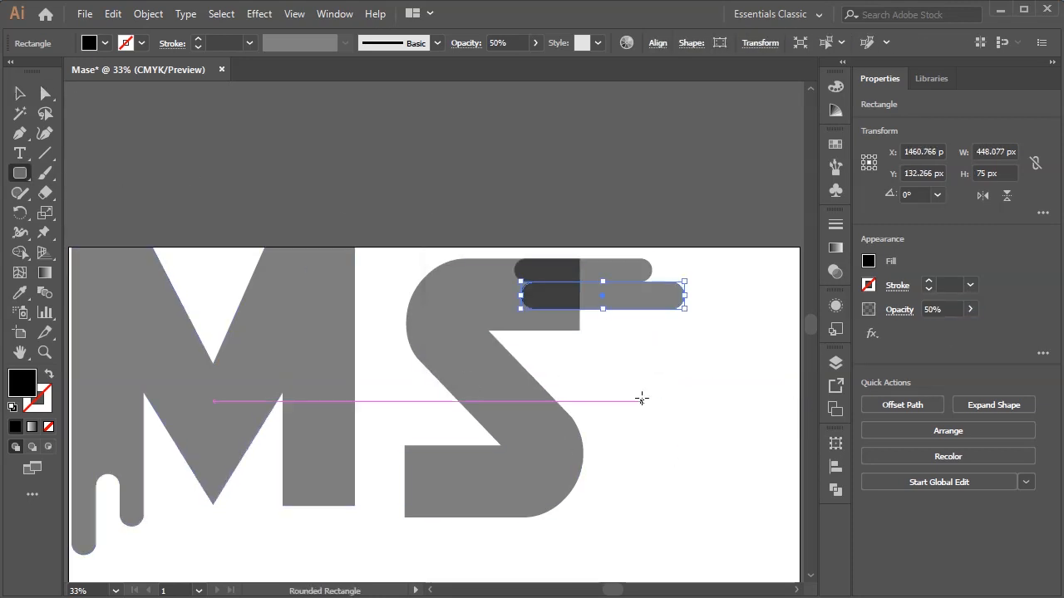
Add a third rounded rectangle, 349.5 px by 58.5 px, and move it beneath the second bar on the S's top arm
click(641, 397)
text(349.5)
double_click(527, 284)
text(58.5)
click(519, 350)
key(v)
key(5)
drag(706, 413, 602, 320)
Cut the middle bar out of the S's top arm and merge the other two bars into it with Shape Builder
key(ctrl+plus)
key(ctrl+plus)
key(ctrl+plus)
drag(419, 259, 510, 266)
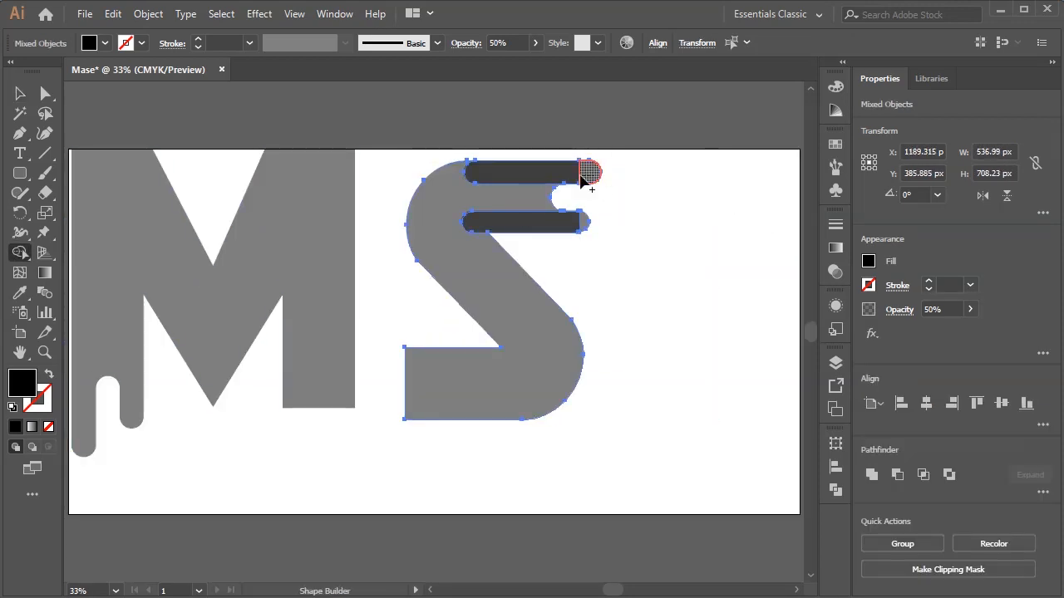
drag(584, 181, 582, 221)
key(v)
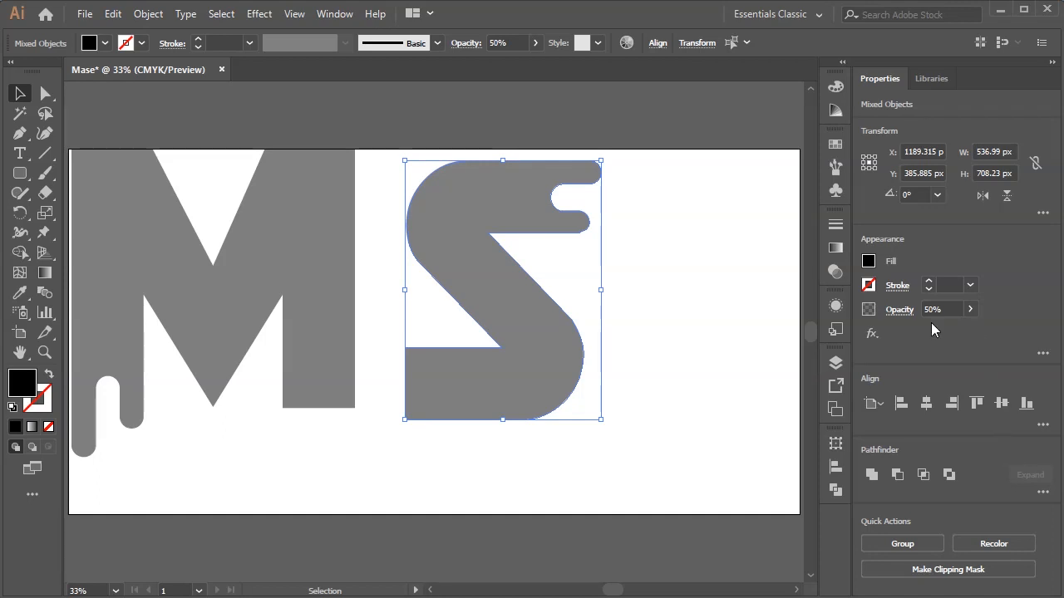
Center the dripping M horizontally and vertically on the artboard
click(308, 280)
click(657, 43)
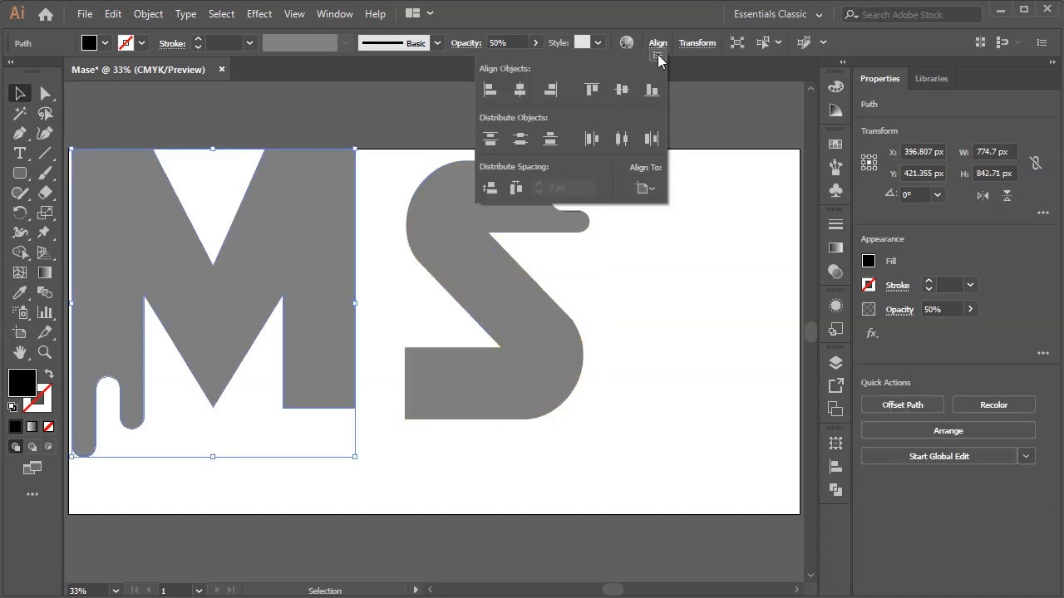
click(520, 89)
click(622, 89)
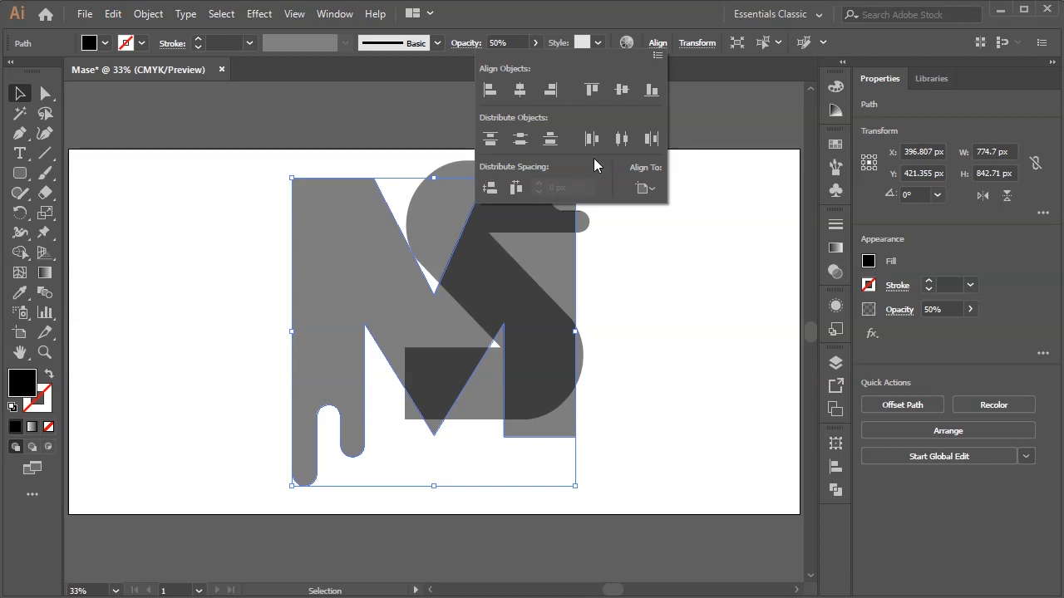
click(645, 188)
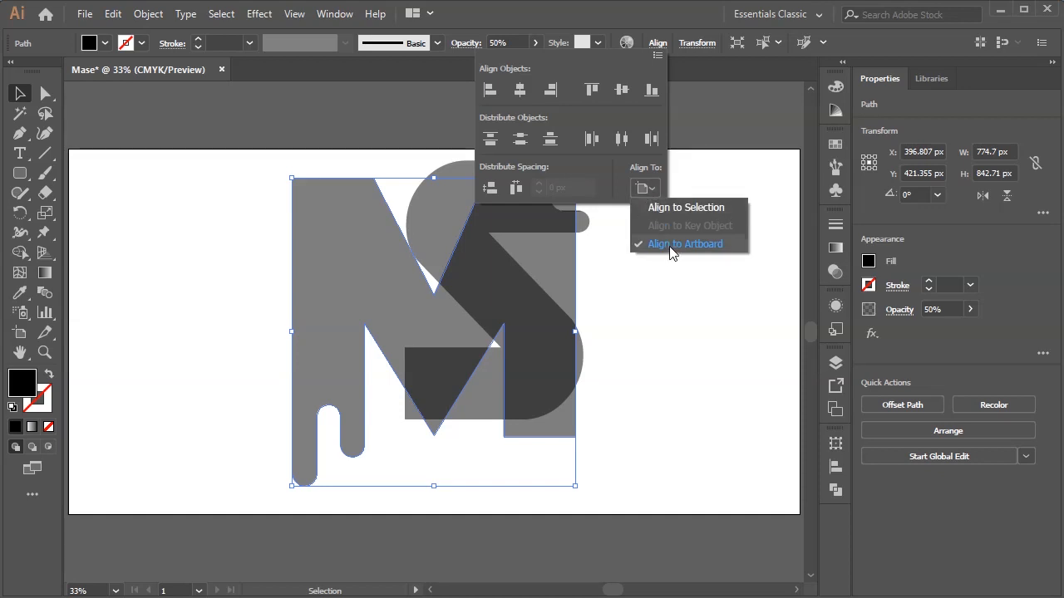
click(670, 363)
click(640, 307)
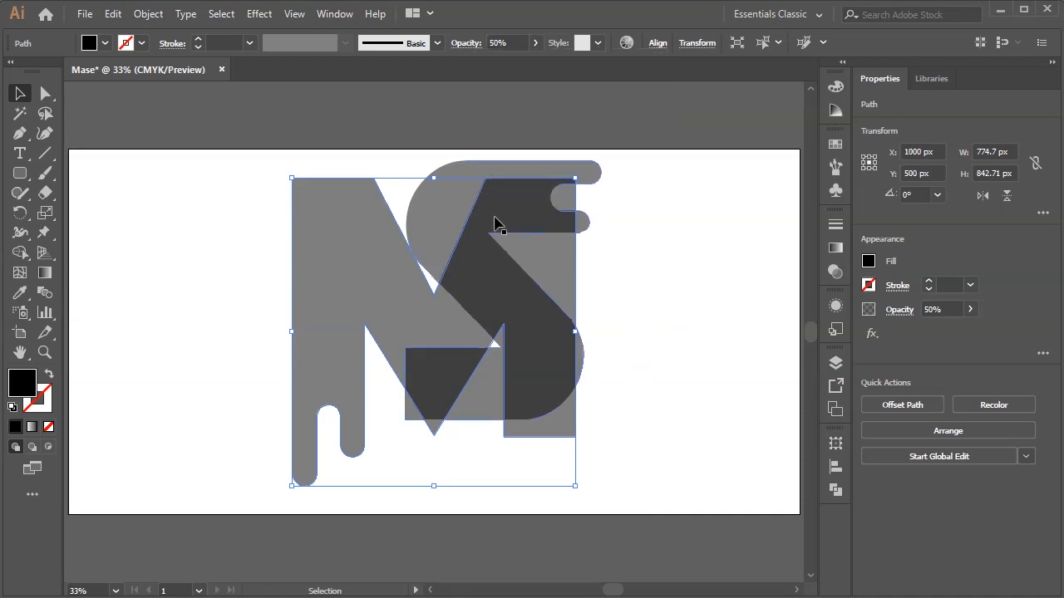
Move the dripping S against the M's right edge, with the tops of both letters aligned
drag(444, 208, 540, 224)
click(732, 332)
click(658, 397)
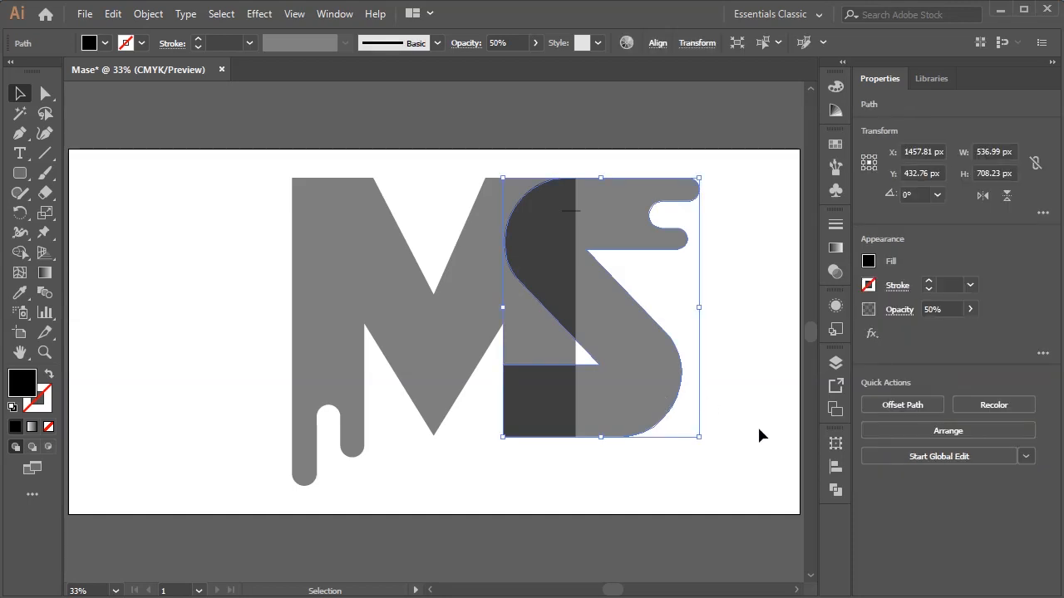
key(ctrl+equal)
key(ctrl+equal)
key(space)
drag(599, 342, 736, 76)
drag(605, 265, 751, 264)
click(649, 407)
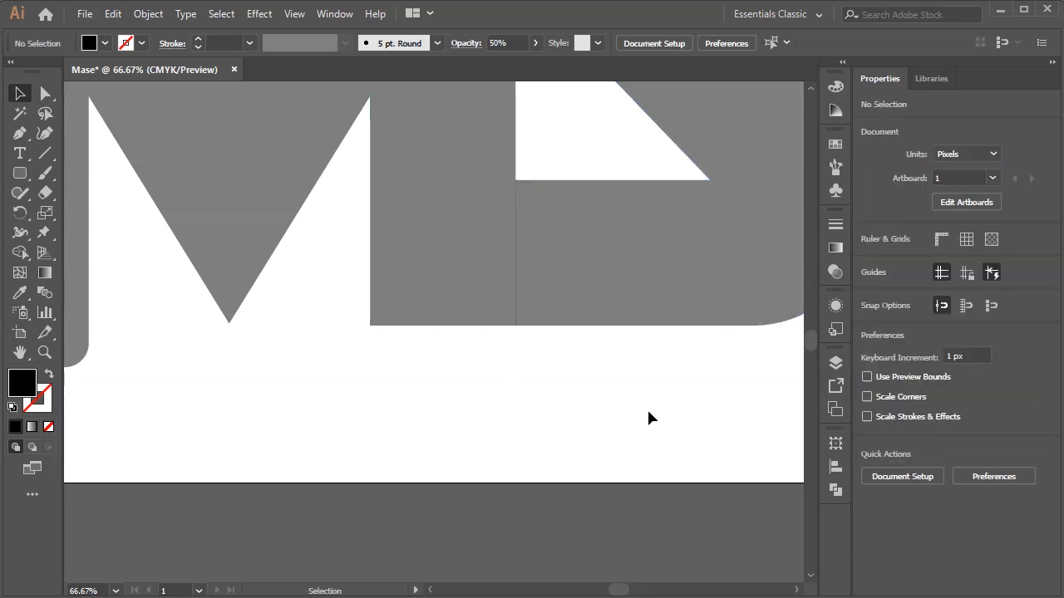
key(ctrl+0)
Unite the M and S into one shape with Pathfinder and center it horizontally on the artboard
click(717, 413)
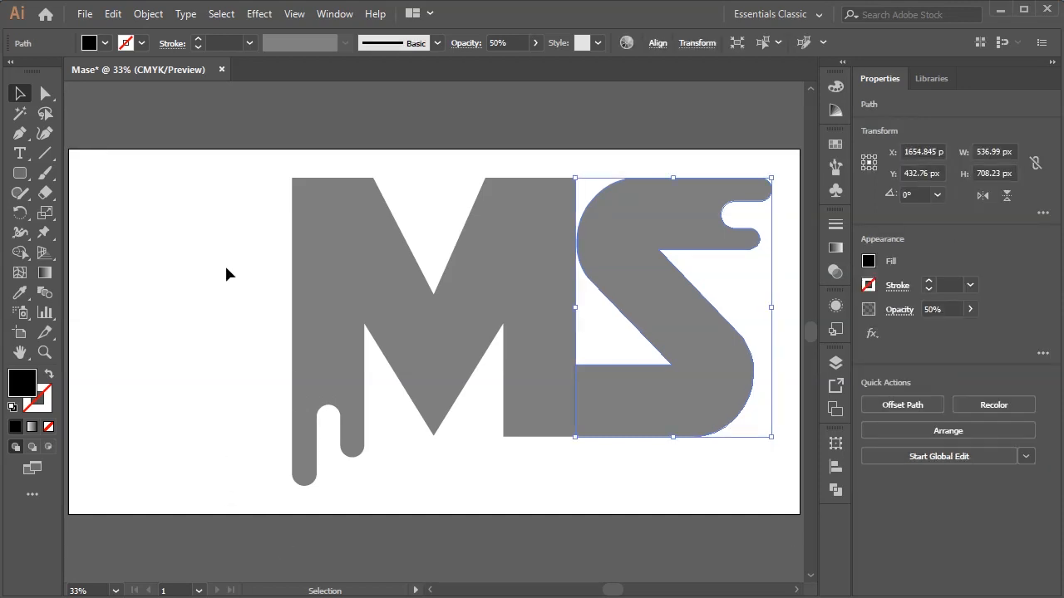
drag(236, 192, 700, 368)
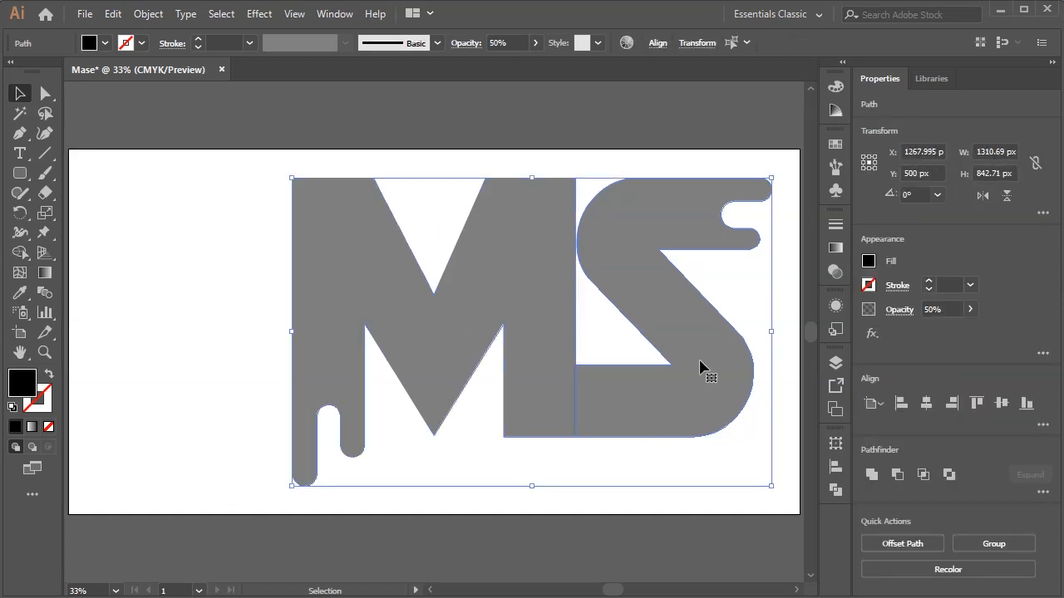
click(871, 475)
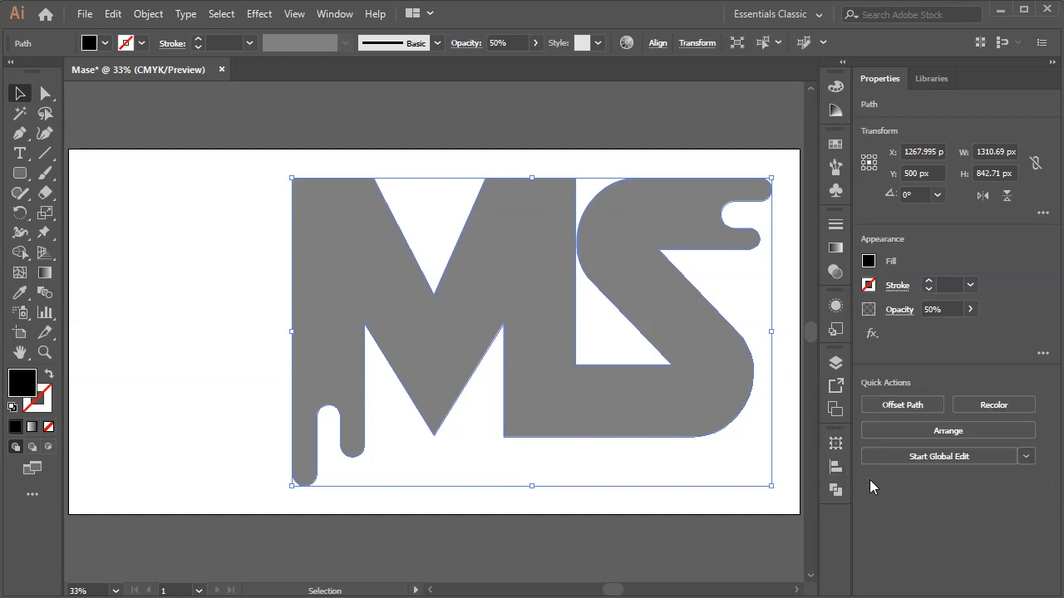
click(657, 44)
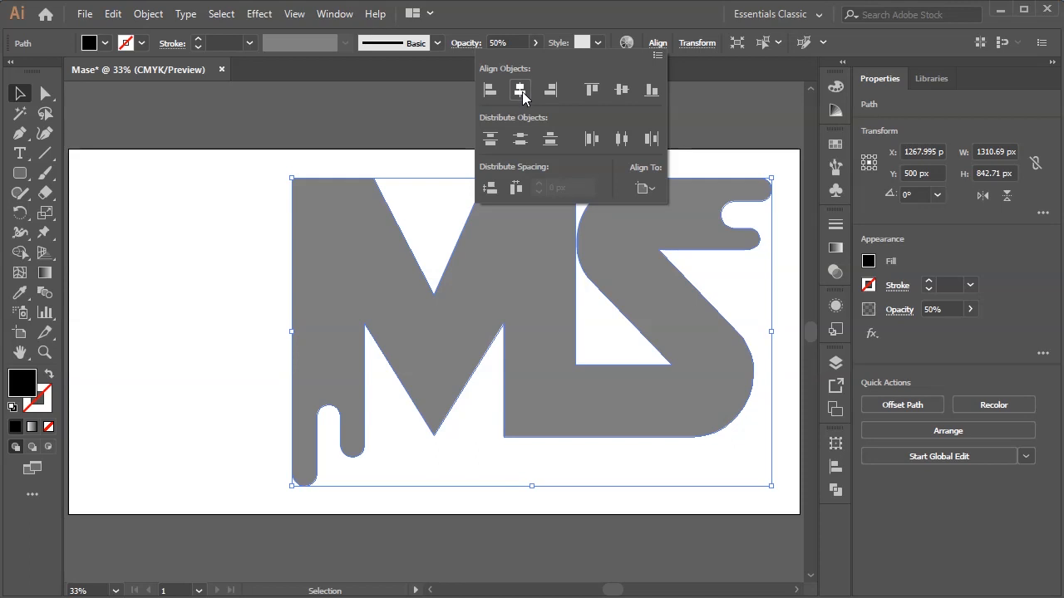
click(520, 90)
click(720, 226)
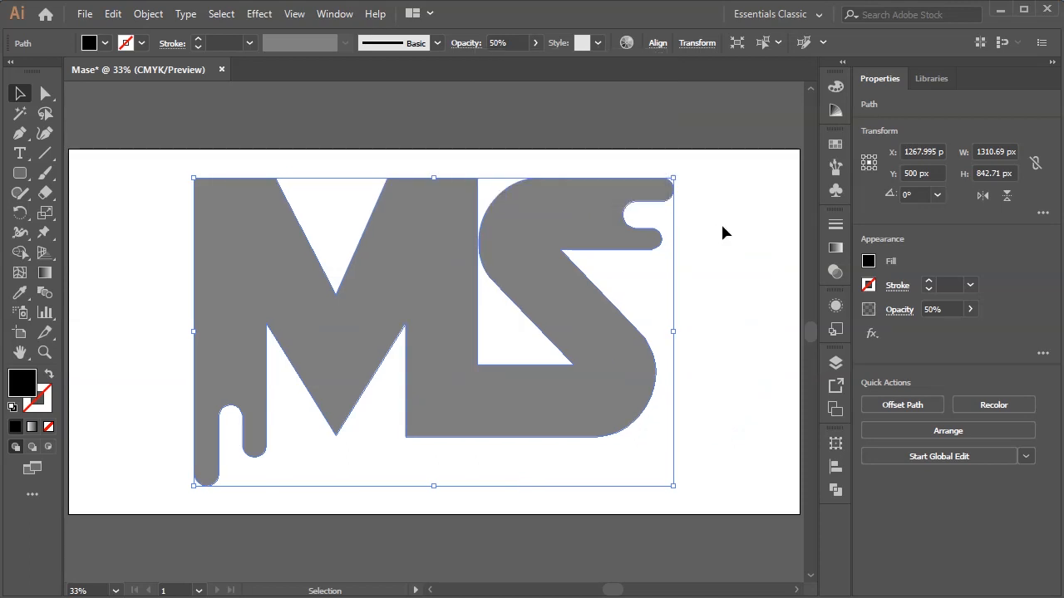
Set the combined MS shape's opacity to 100% and deselect it
click(944, 306)
text(100)
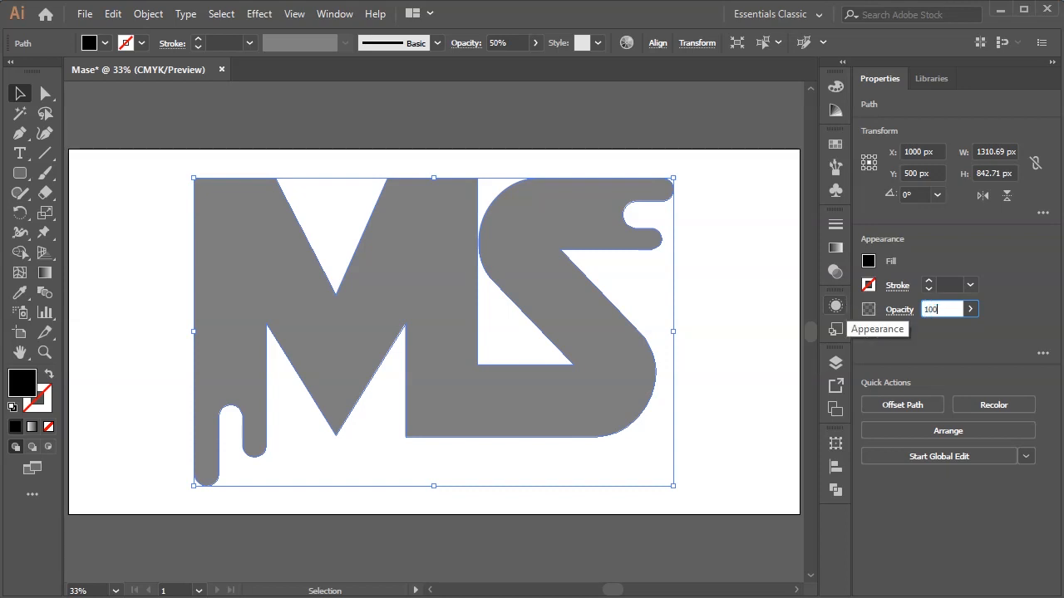
key(Return)
click(724, 285)
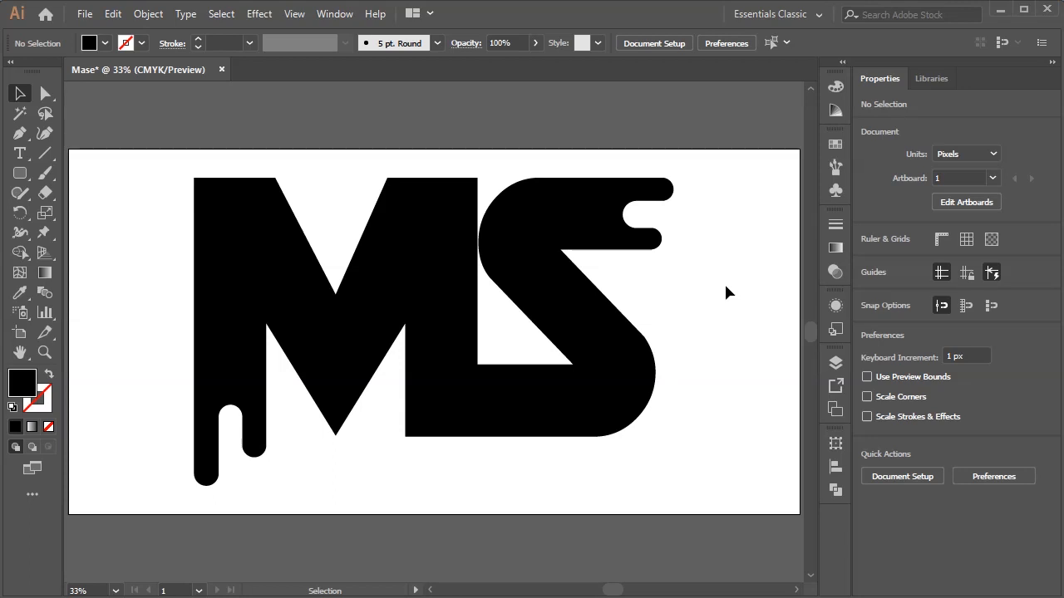
Add the text MASE in Death Star at 72 pt and move it onto the S's lower arm
click(20, 153)
click(404, 474)
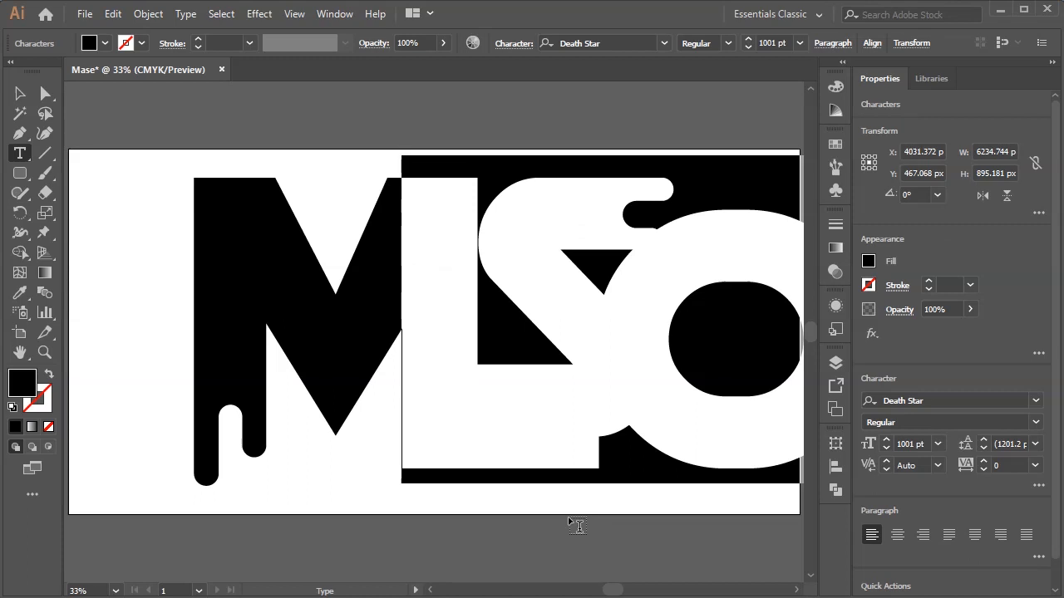
text(MASE)
key(Escape)
click(938, 445)
click(963, 587)
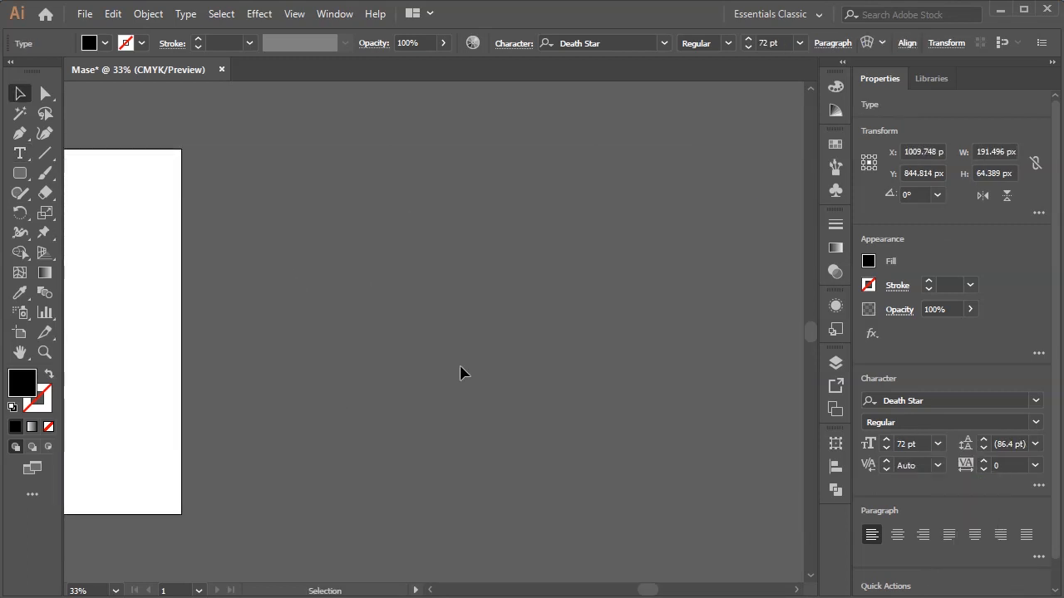
key(ctrl+0)
drag(480, 476, 560, 415)
Try font sizes of 100 pt and 120 pt on the MASE text
click(887, 443)
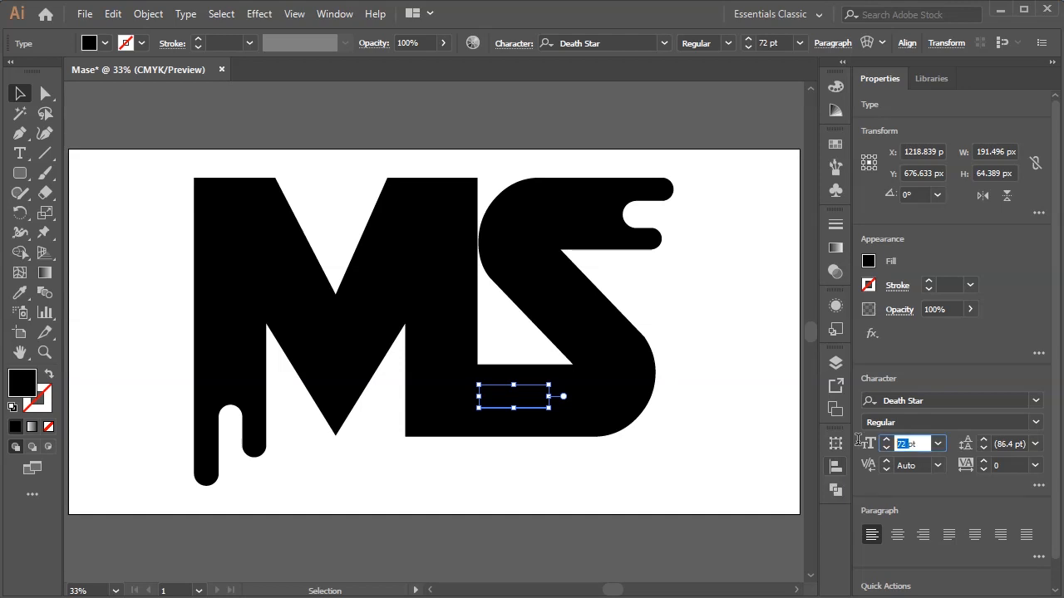
text(100pt)
key(Return)
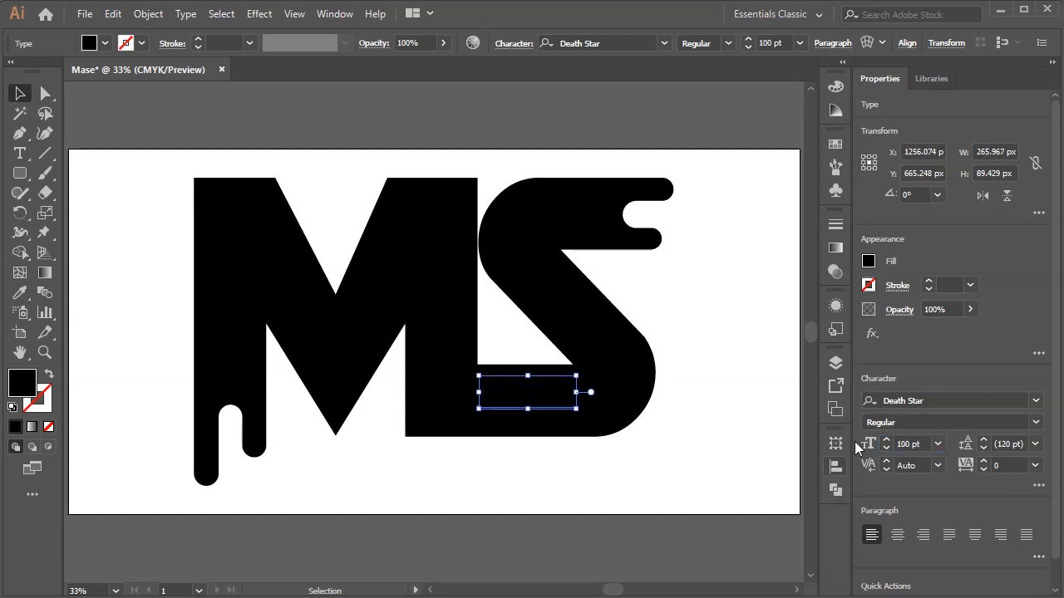
click(903, 444)
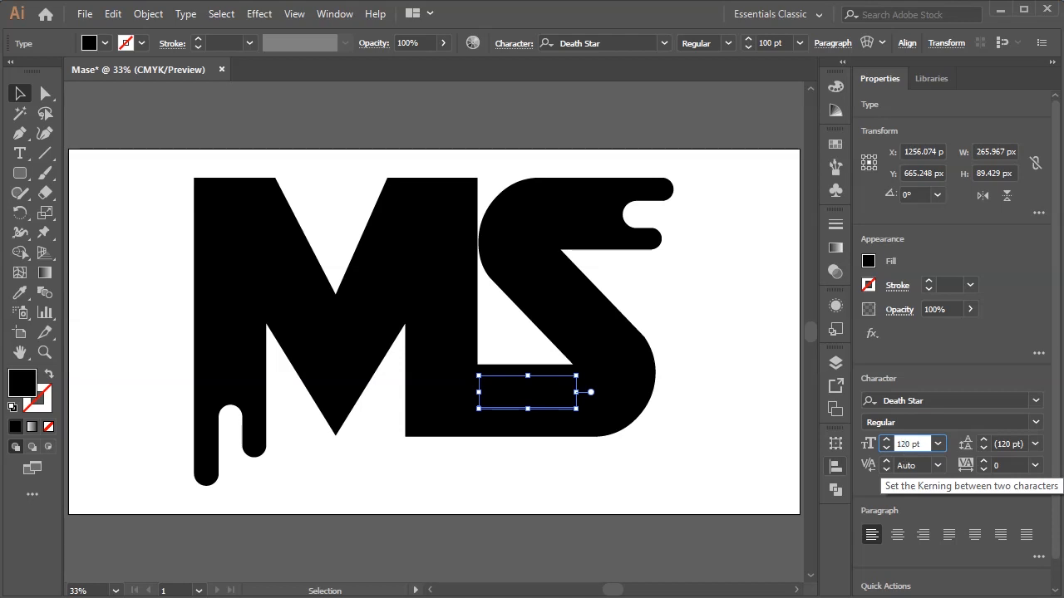
text(120 pt)
key(Return)
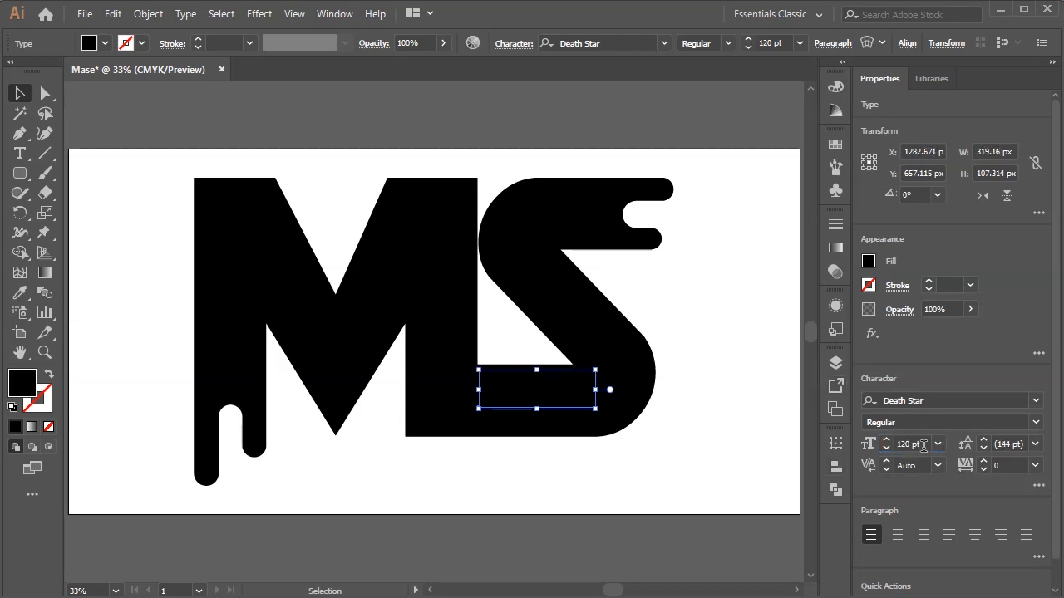
Set the MASE text's font size to 150 pt and its fill to white
click(907, 445)
text(150)
key(Return)
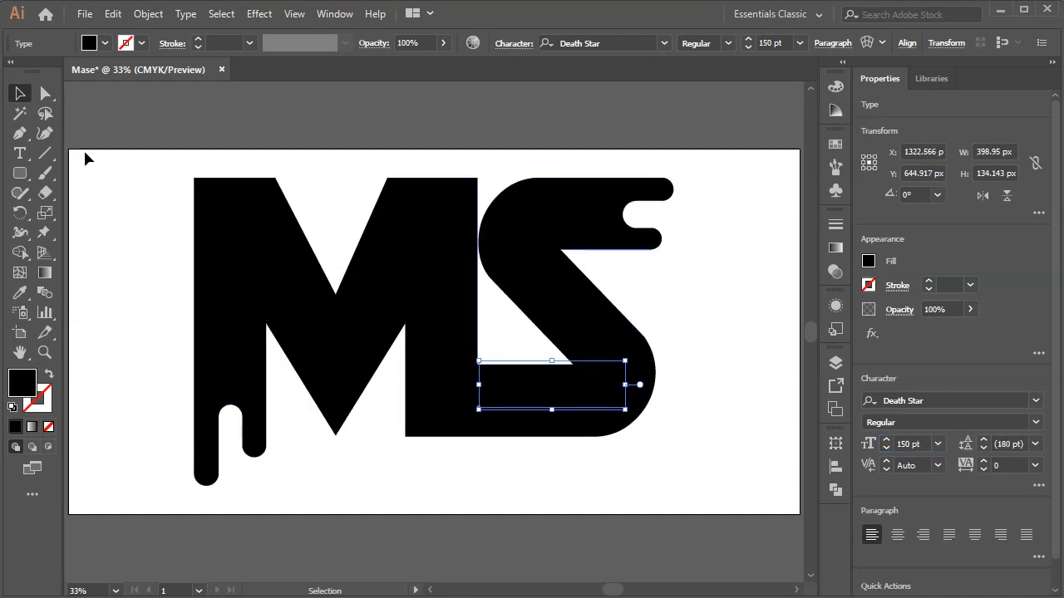
click(103, 43)
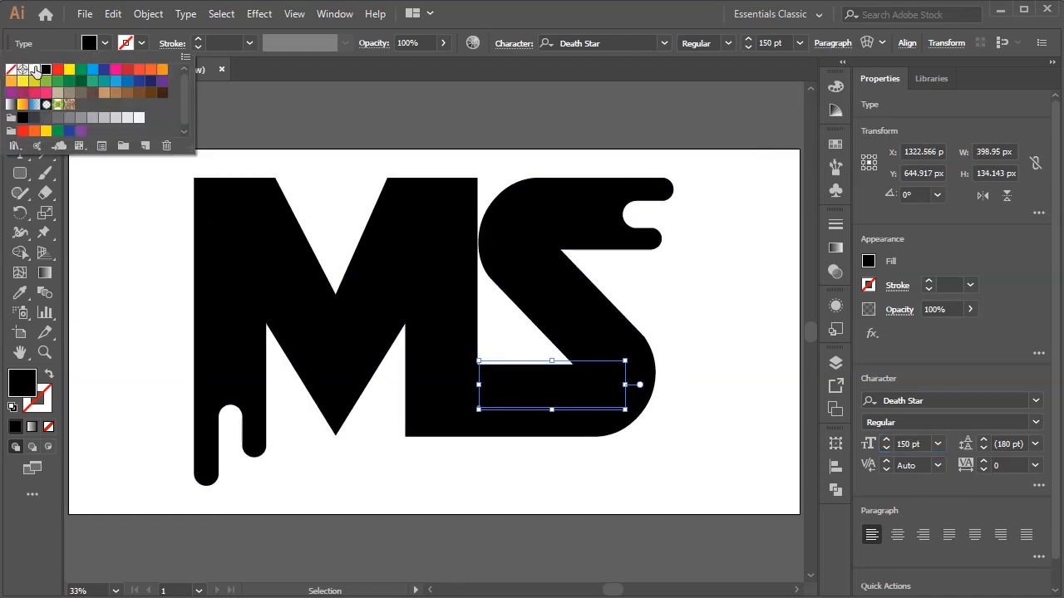
click(34, 69)
click(706, 307)
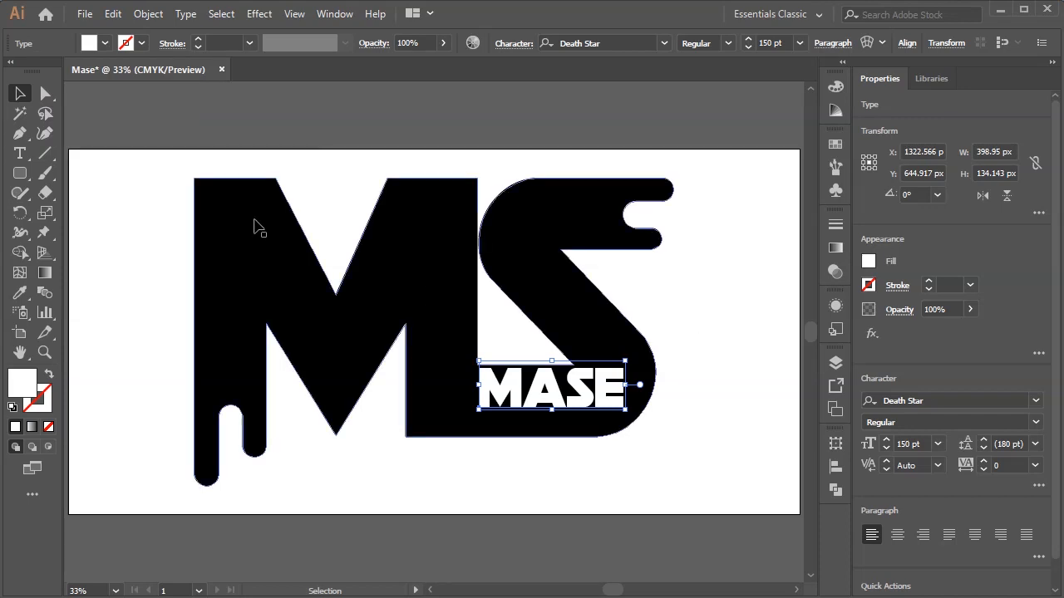
Move the MASE text fully inside the S's black lower arm, nudge it up 3 px and deselect it
drag(551, 390, 529, 404)
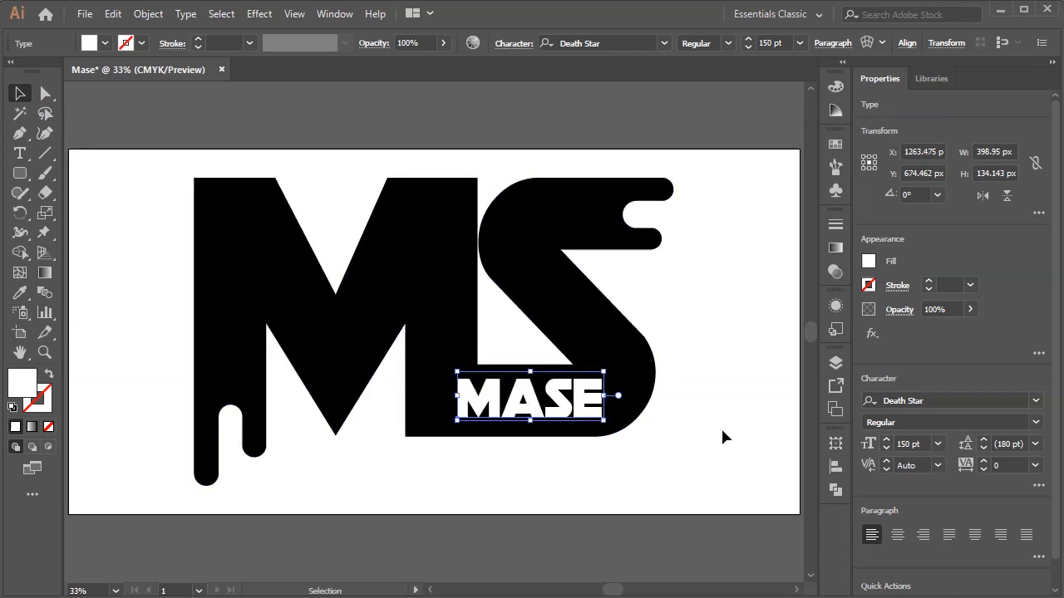
key(Up)
key(Up)
key(Up)
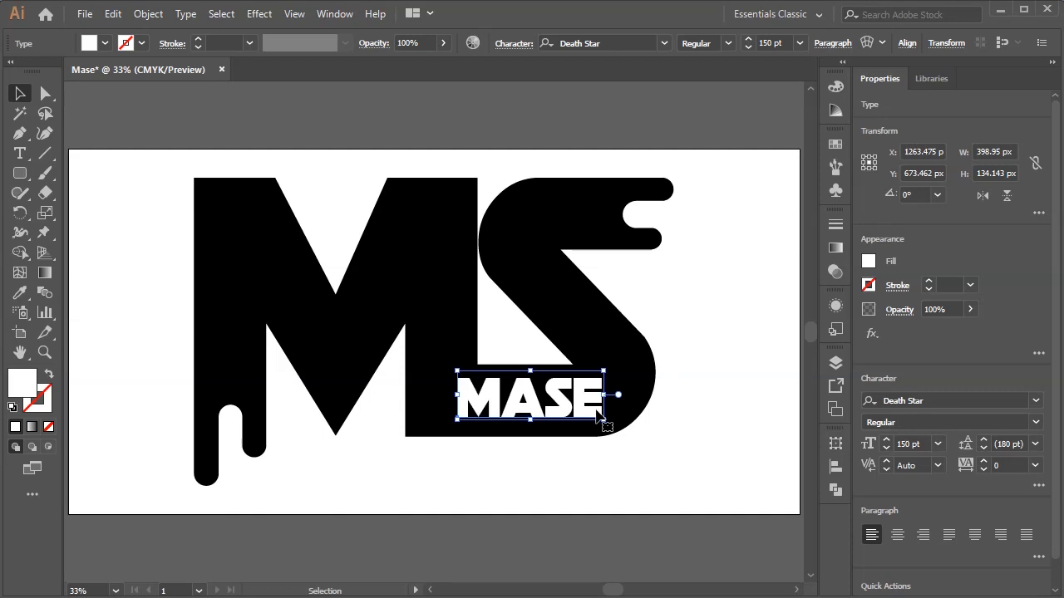
click(711, 431)
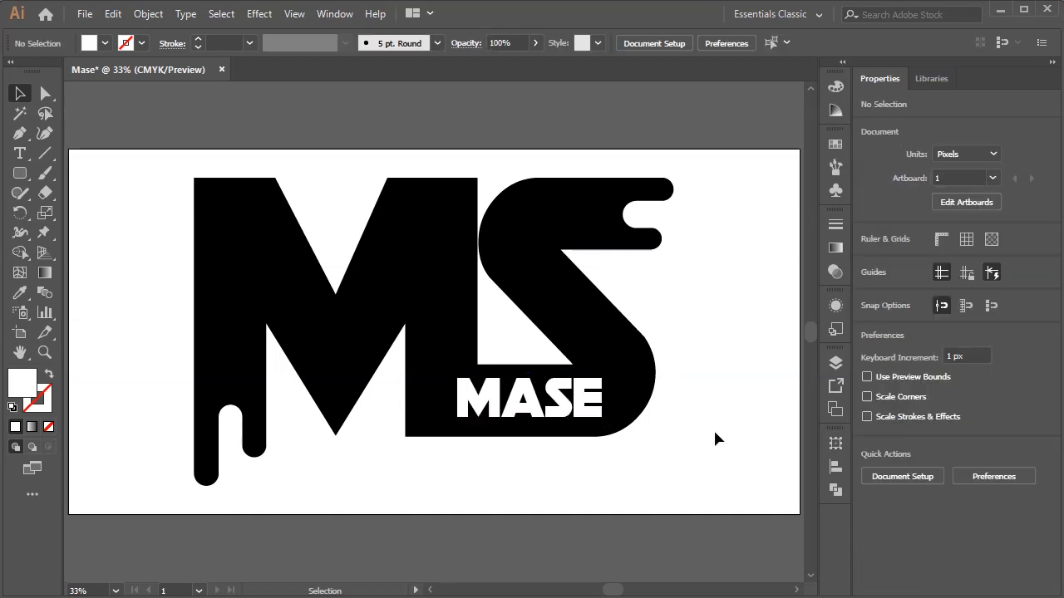
Convert the MASE text to outlines and ungroup it into separate letters
click(601, 422)
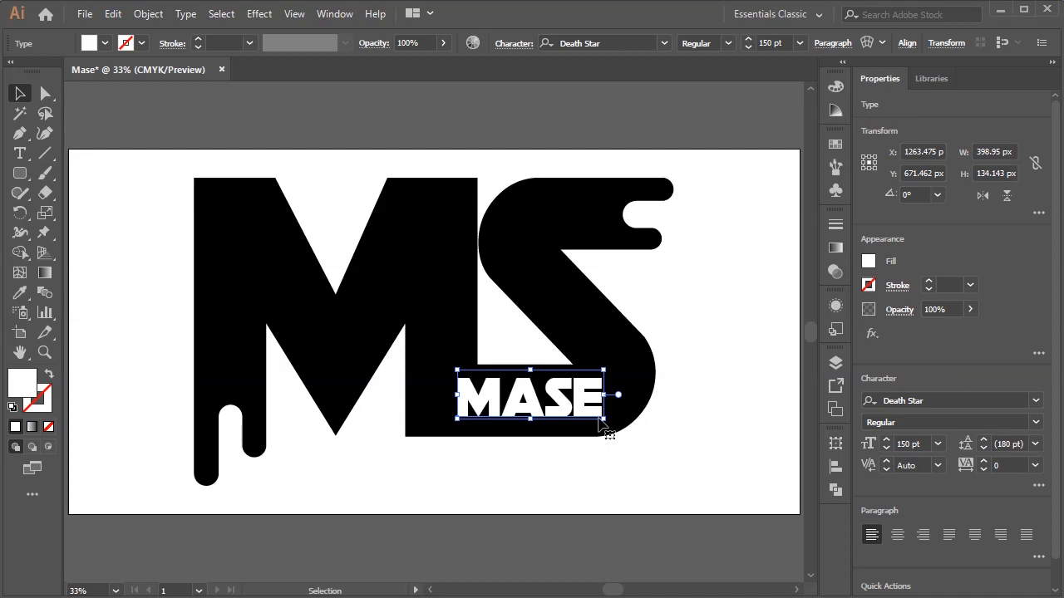
key(ctrl+shift+b)
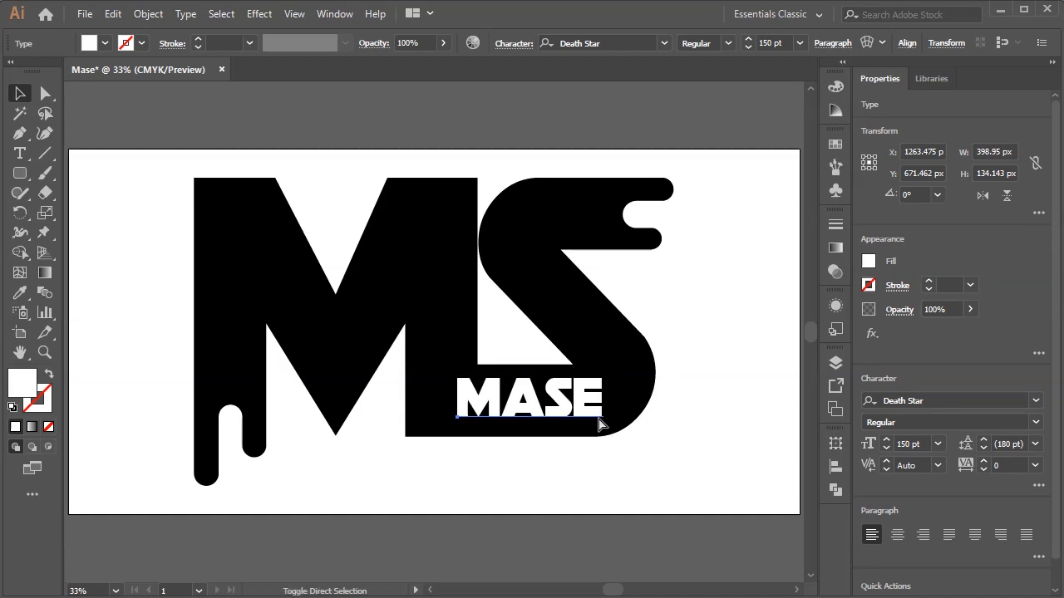
key(ctrl+shift+o)
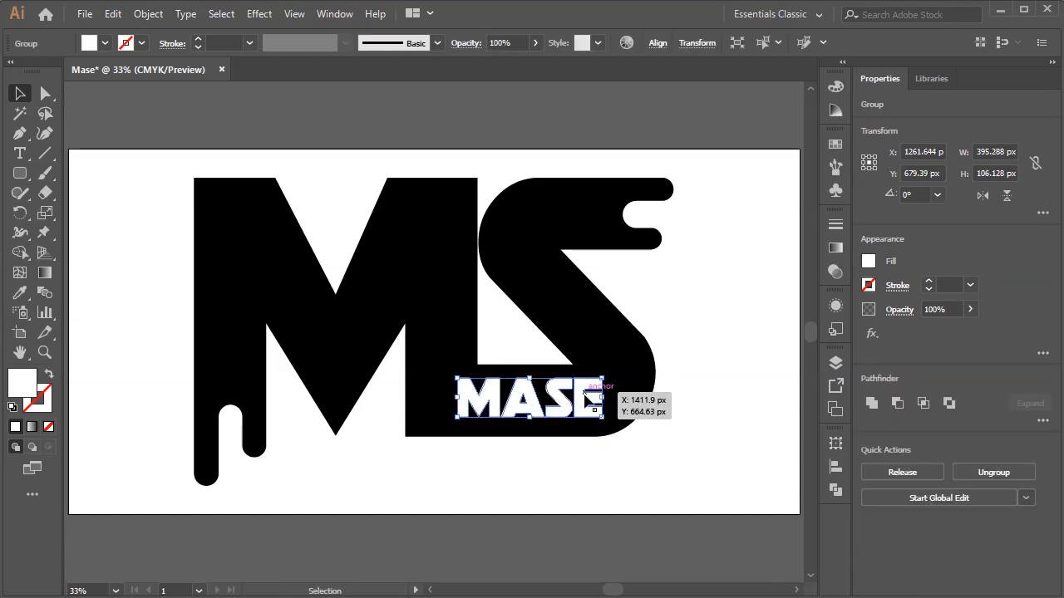
right_click(586, 397)
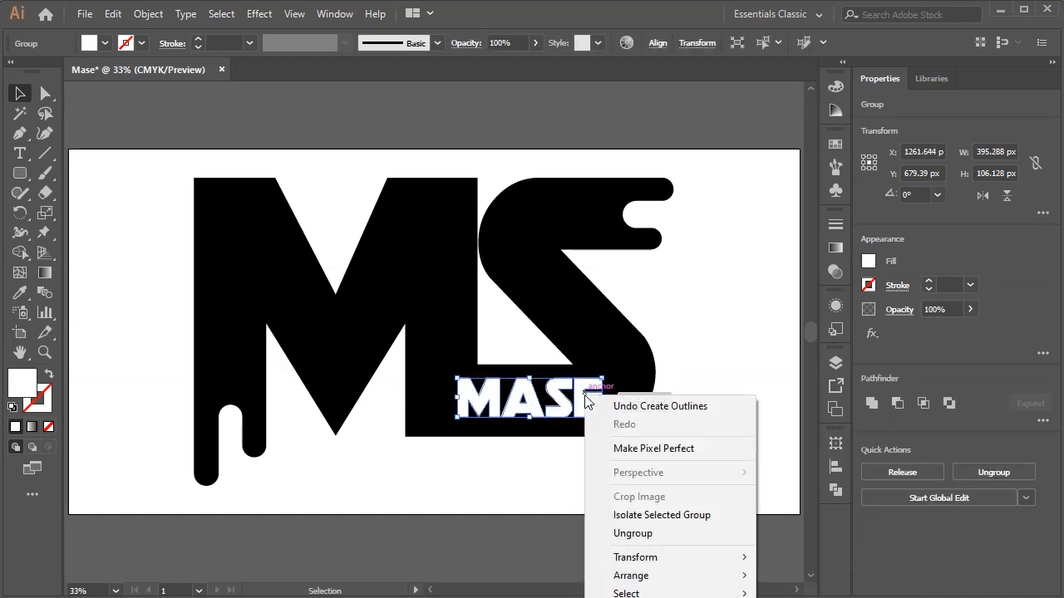
click(632, 533)
click(673, 436)
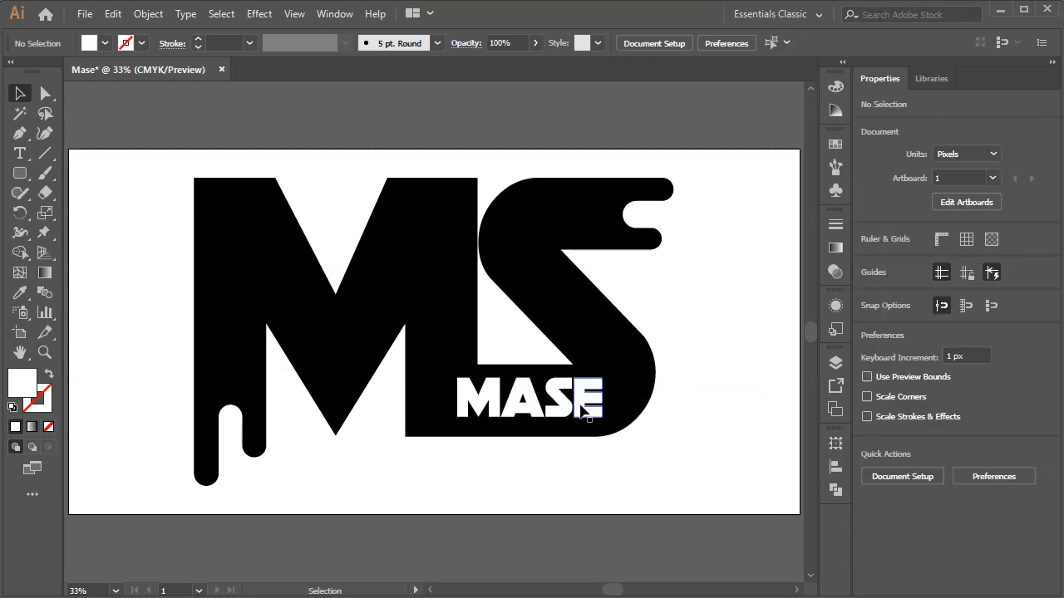
click(590, 405)
Select the monogram with the MASE letters and cut each letter out of the black shape with the Shape Builder tool
drag(679, 367, 451, 437)
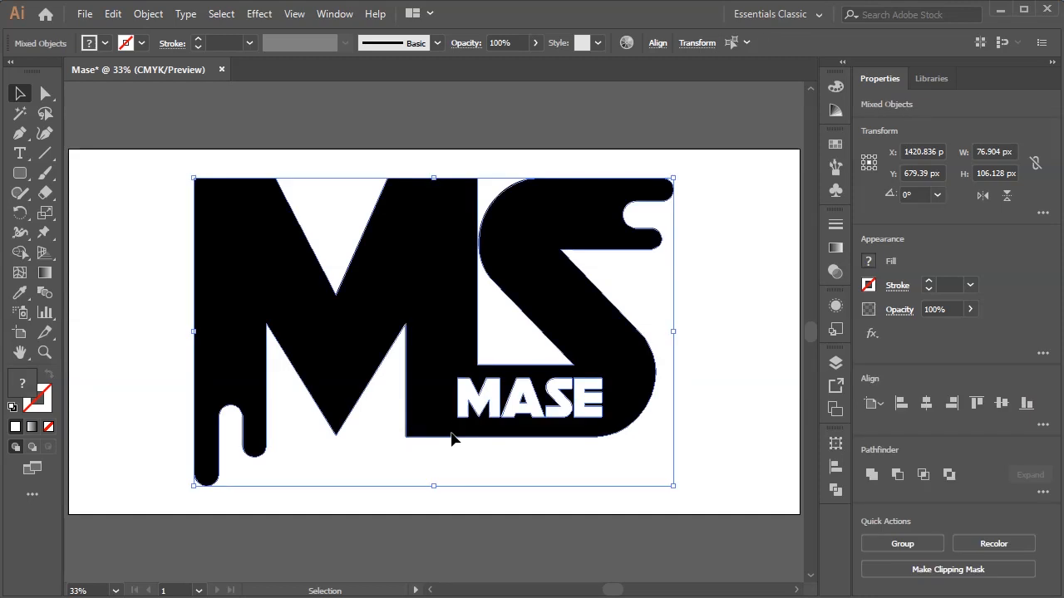
click(21, 252)
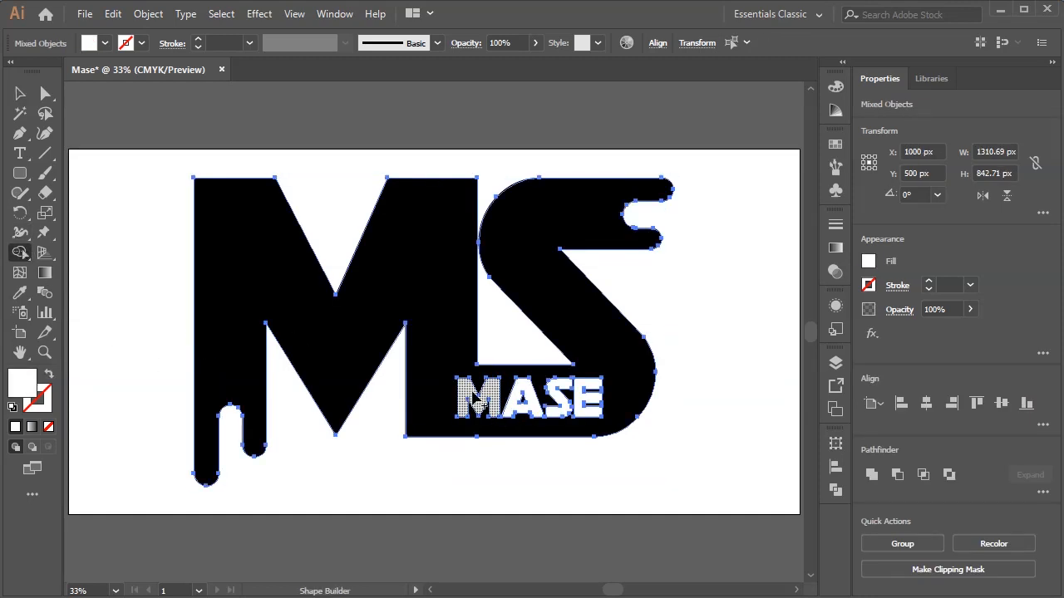
click(479, 403)
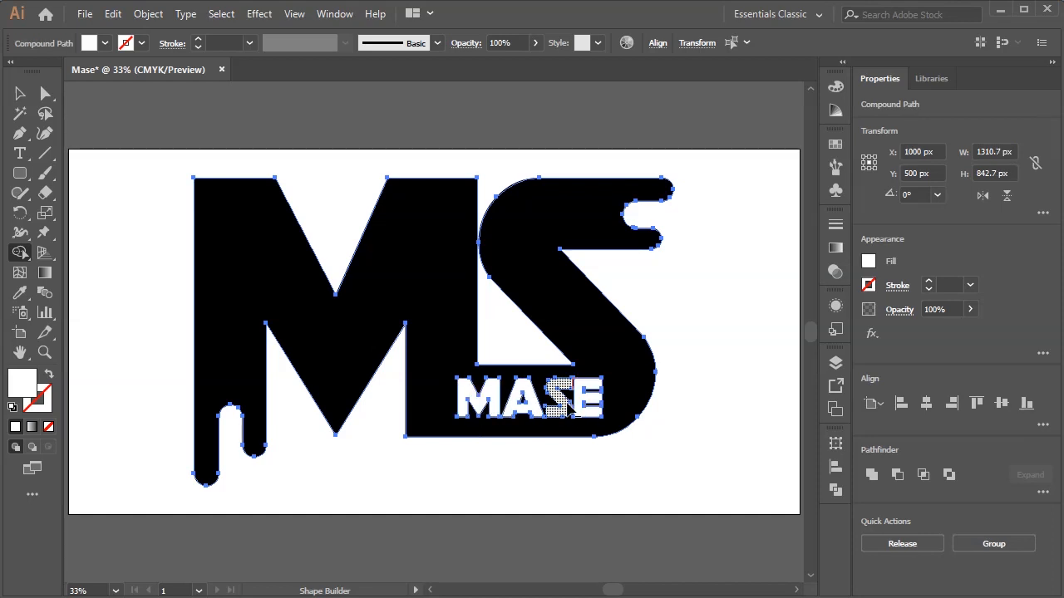
click(591, 394)
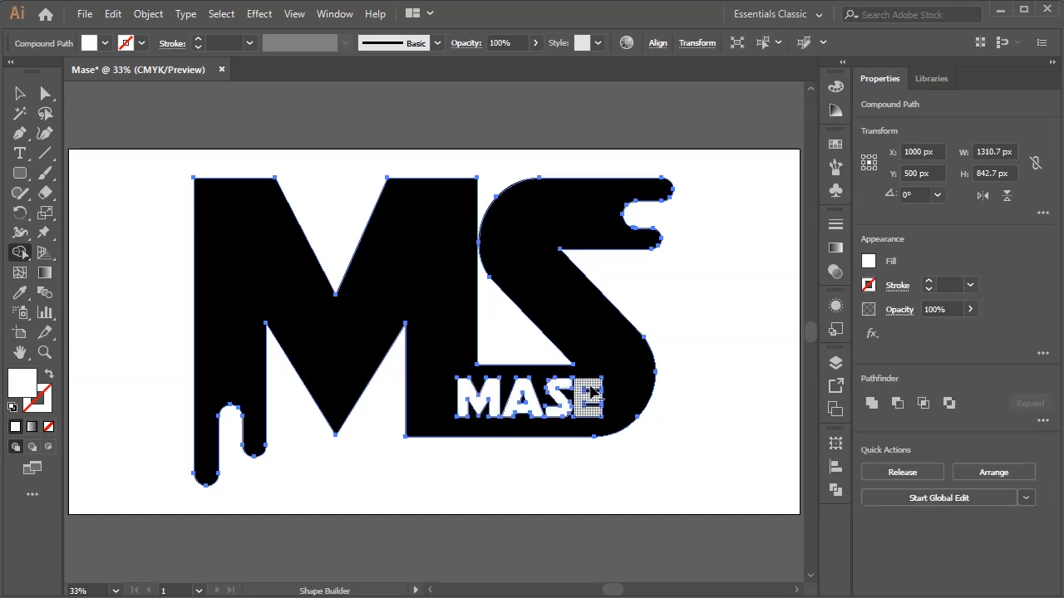
click(30, 100)
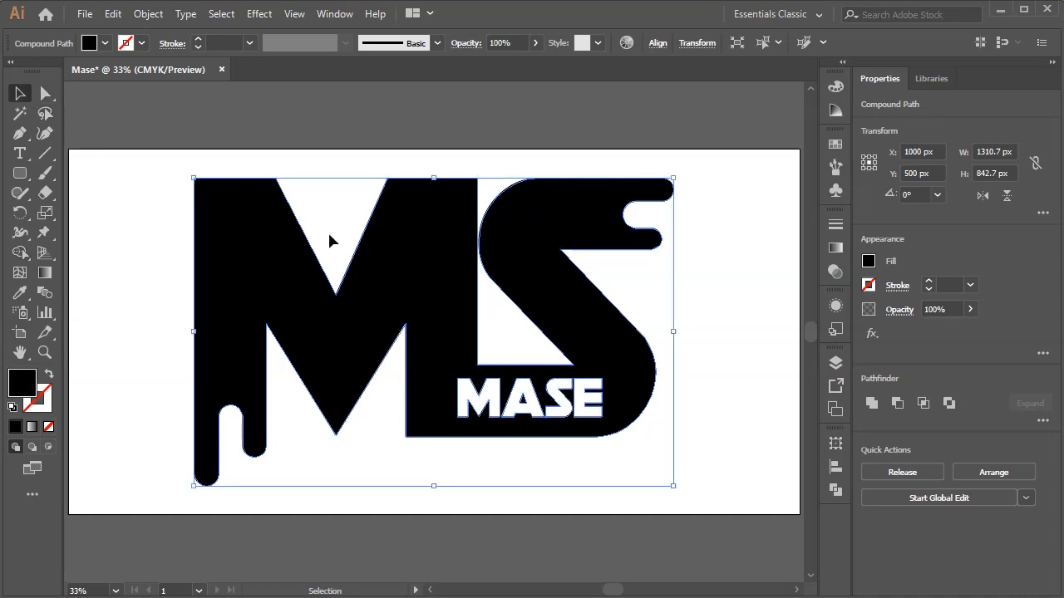
Move the logo partly off the artboard to check the cut-out letters, place it back on the artboard and deselect it
drag(588, 304, 614, 125)
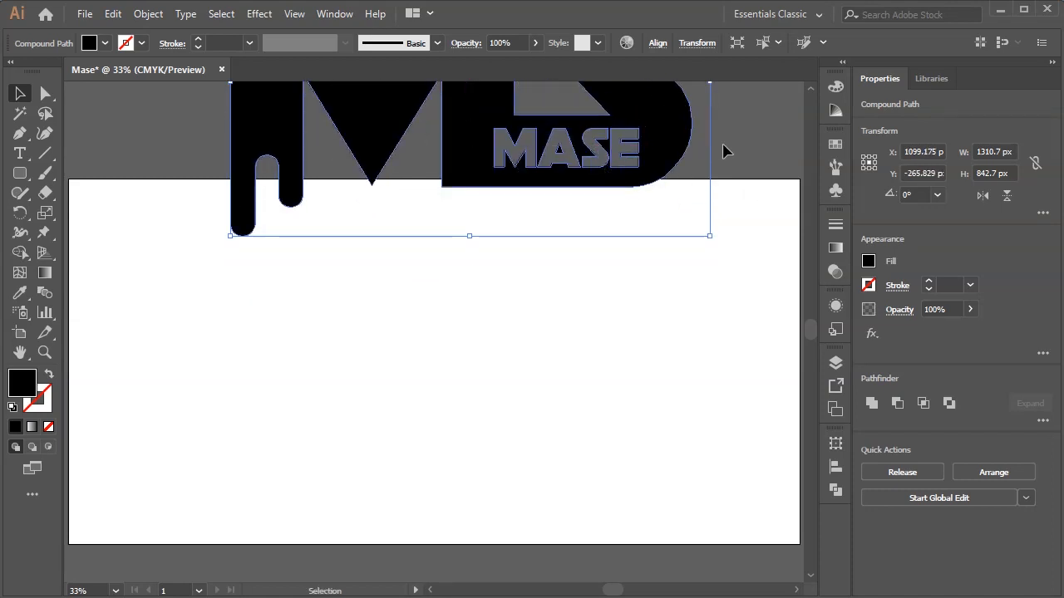
click(740, 288)
drag(676, 174, 632, 378)
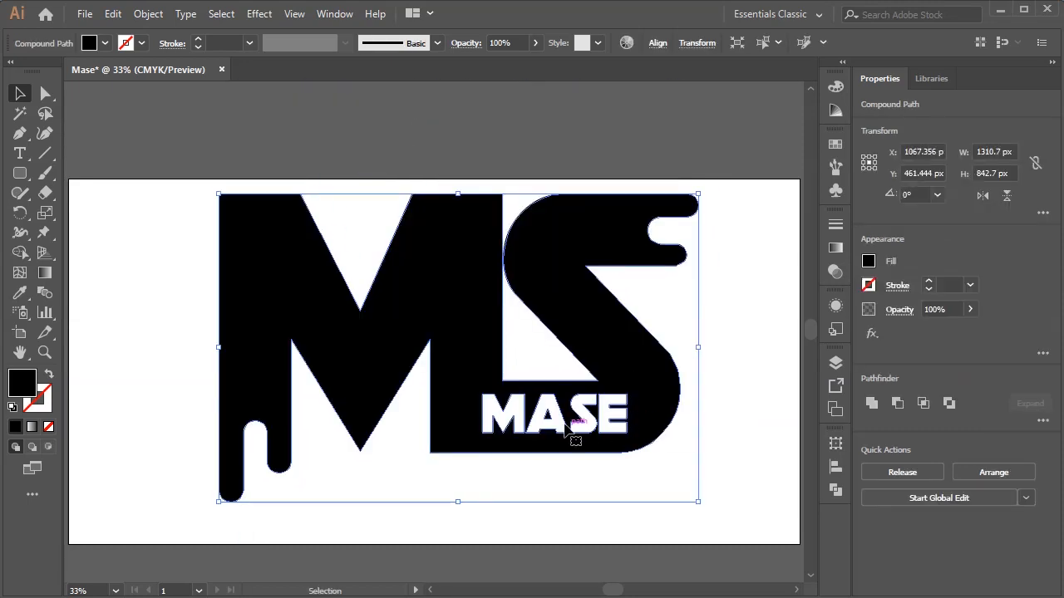
click(88, 175)
Add the black text ENTERTAINMENT in Death Star at 150 pt below the monogram and shift it slightly left and up
key(t)
click(341, 518)
text(ENTERTAINMENT)
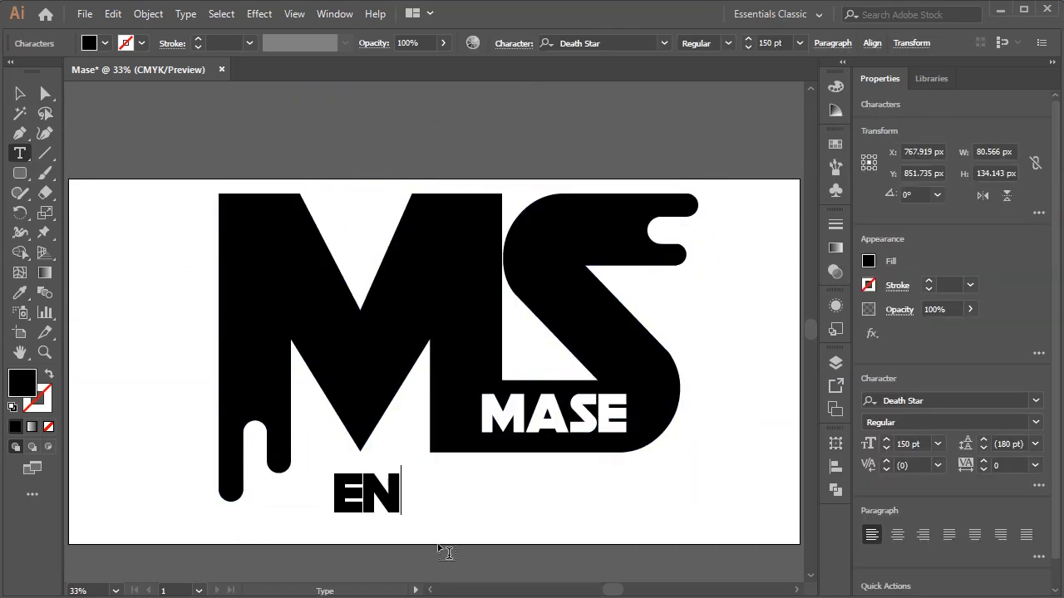
click(15, 97)
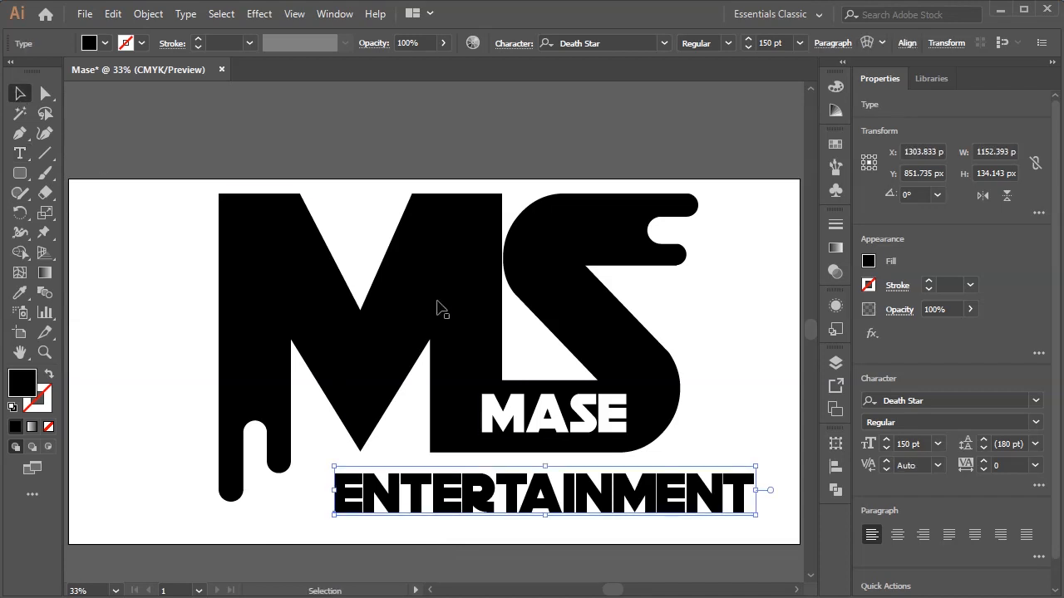
drag(600, 500, 576, 497)
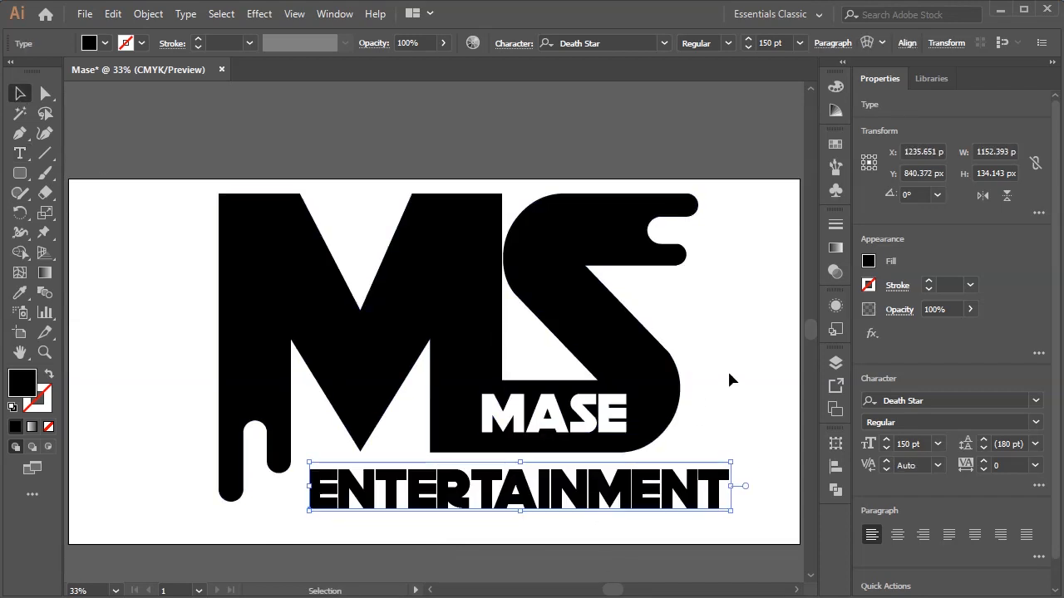